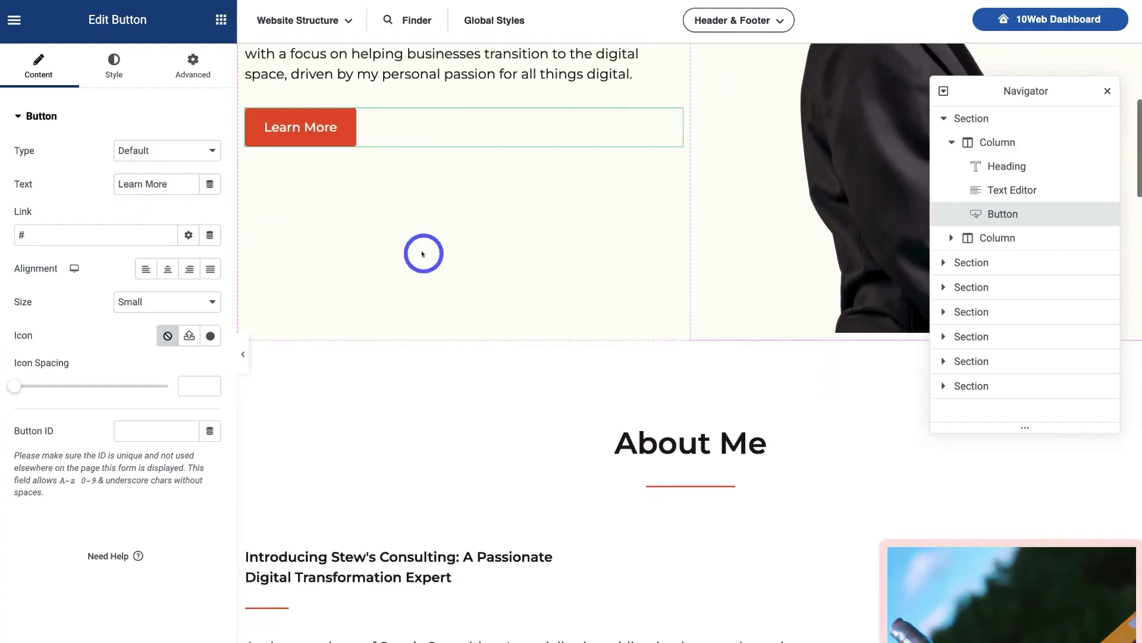
pyautogui.scroll(-5, 423, 255)
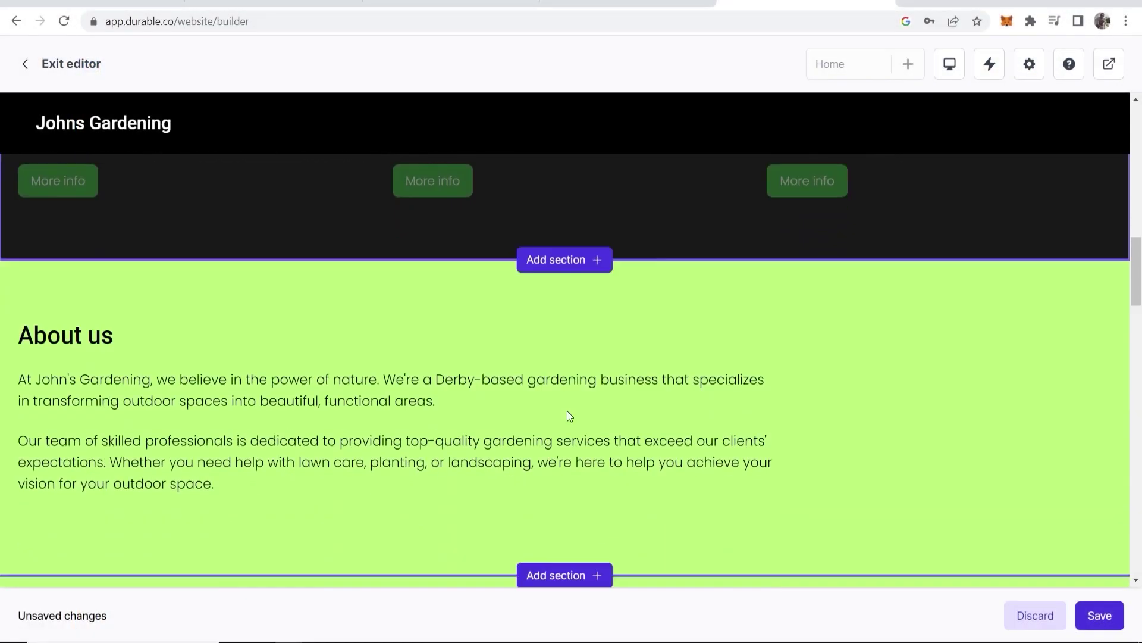
# Step: Scroll down the Johns Gardening page and delete a section to bring up the Remove block dialog
pyautogui.scroll(-5, 369, 409)
pyautogui.scroll(-3, 392, 405)
pyautogui.click(623, 262)
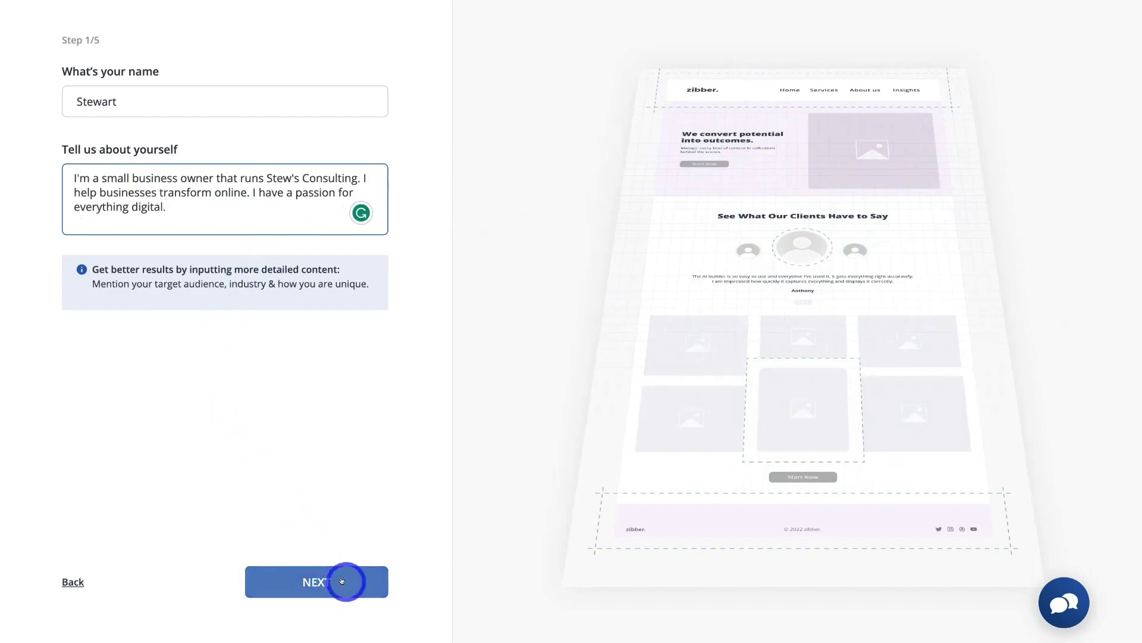
# Step: Submit the name and bio to reach Step 2/5, then select the team and Happy Customers text
pyautogui.click(342, 581)
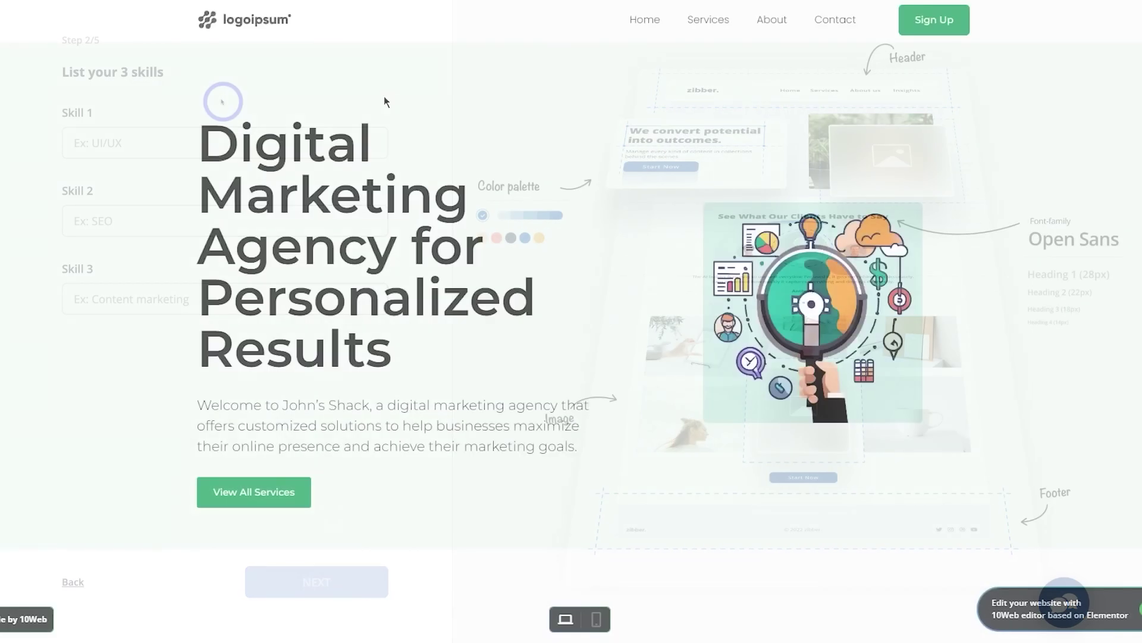
pyautogui.scroll(-15, 388, 102)
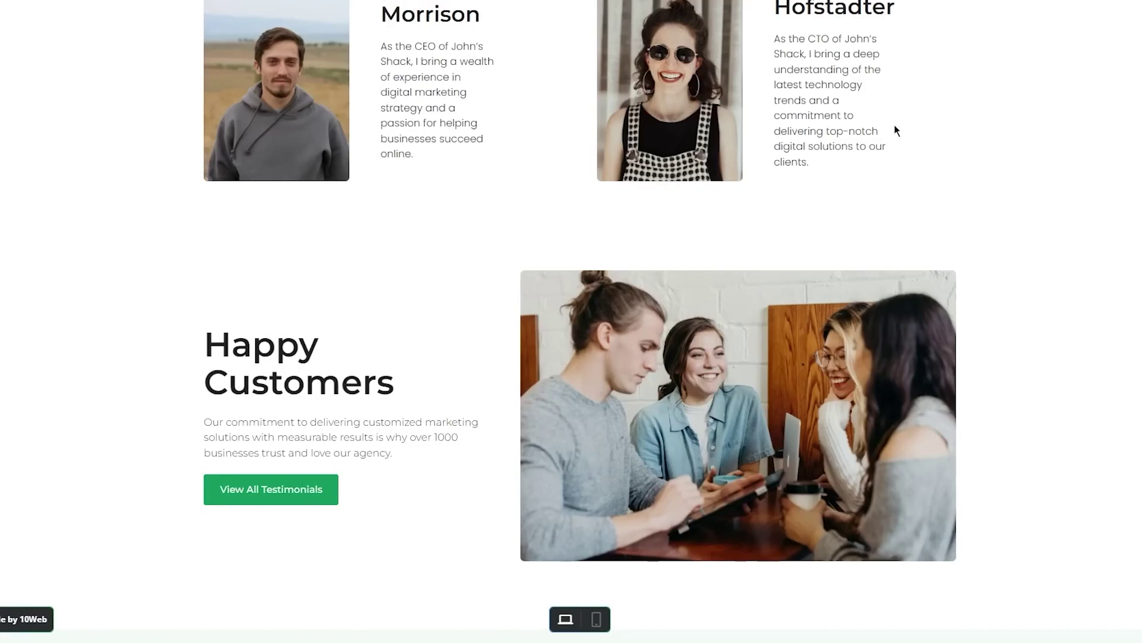
pyautogui.moveTo(178, 102); pyautogui.dragTo(153, 515)
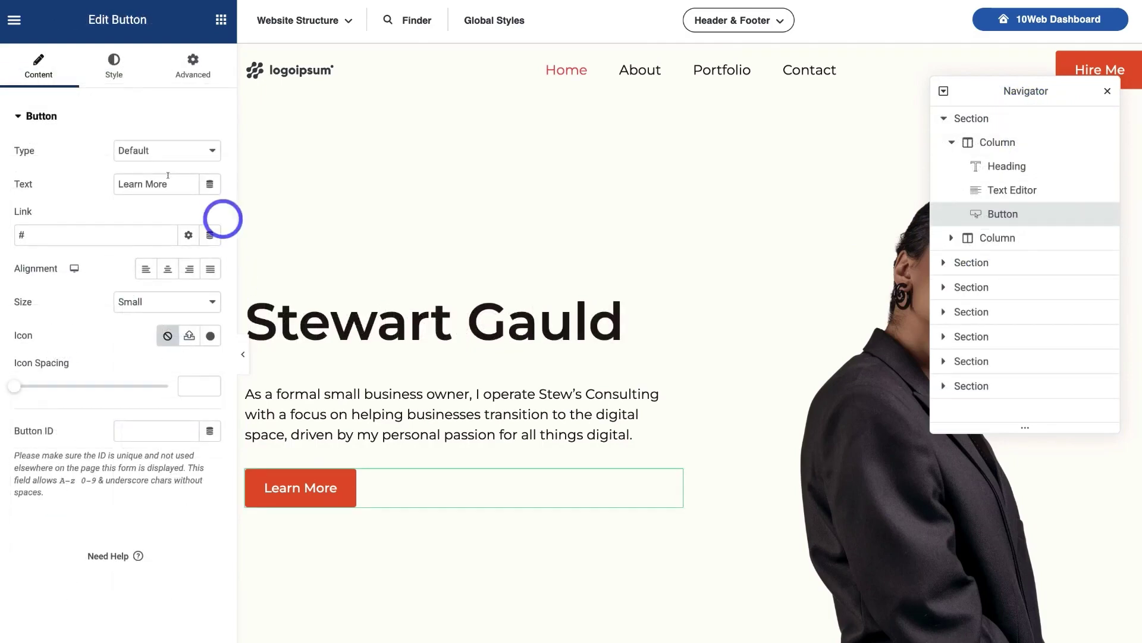
# Step: Select the About Me text editor widget, then the services section's Posts widget
pyautogui.scroll(-12, 416, 253)
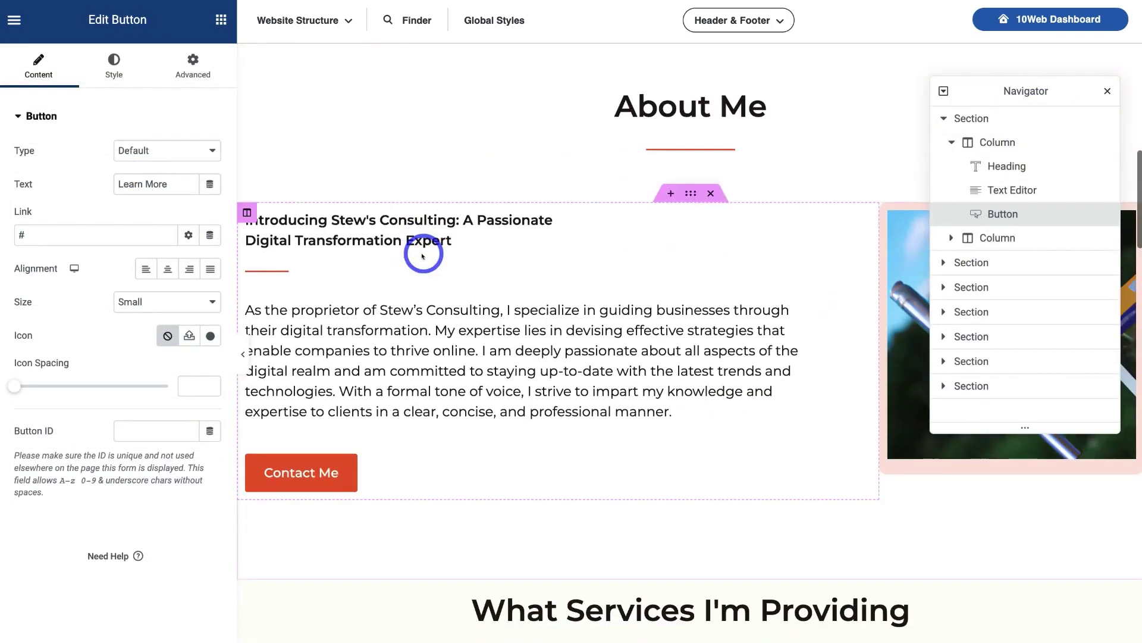
pyautogui.click(447, 365)
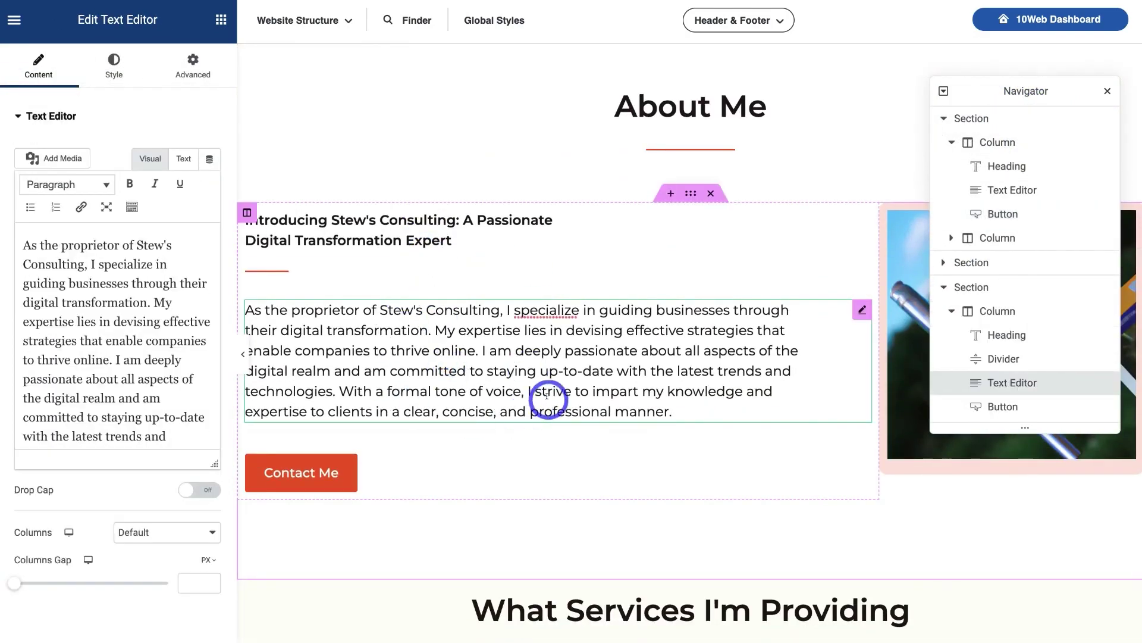
pyautogui.scroll(-7, 546, 398)
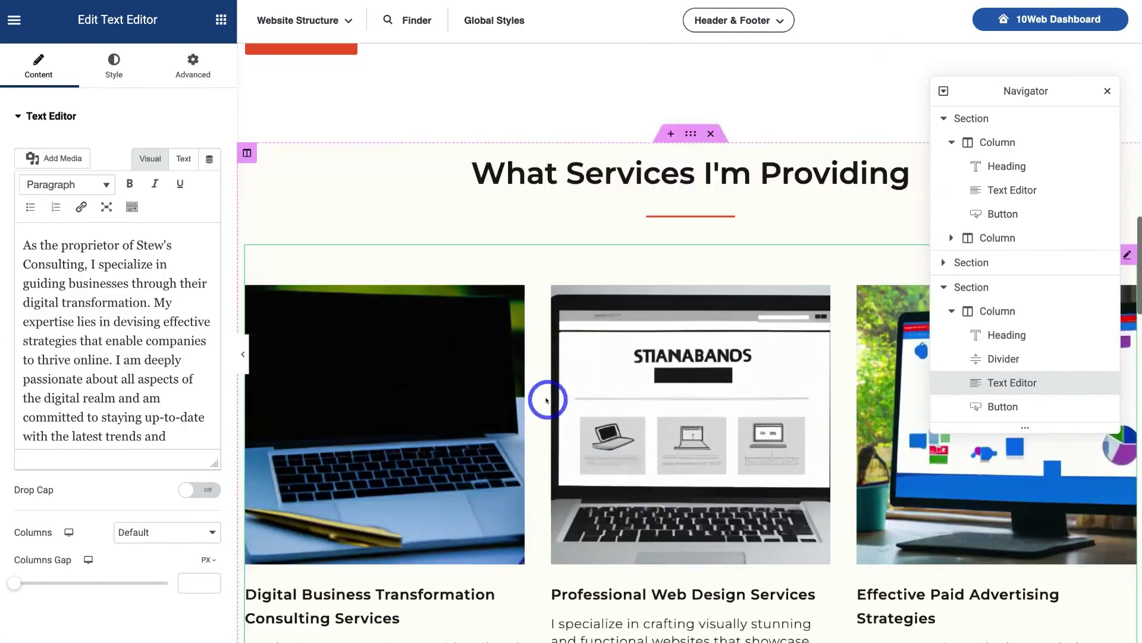
pyautogui.click(411, 403)
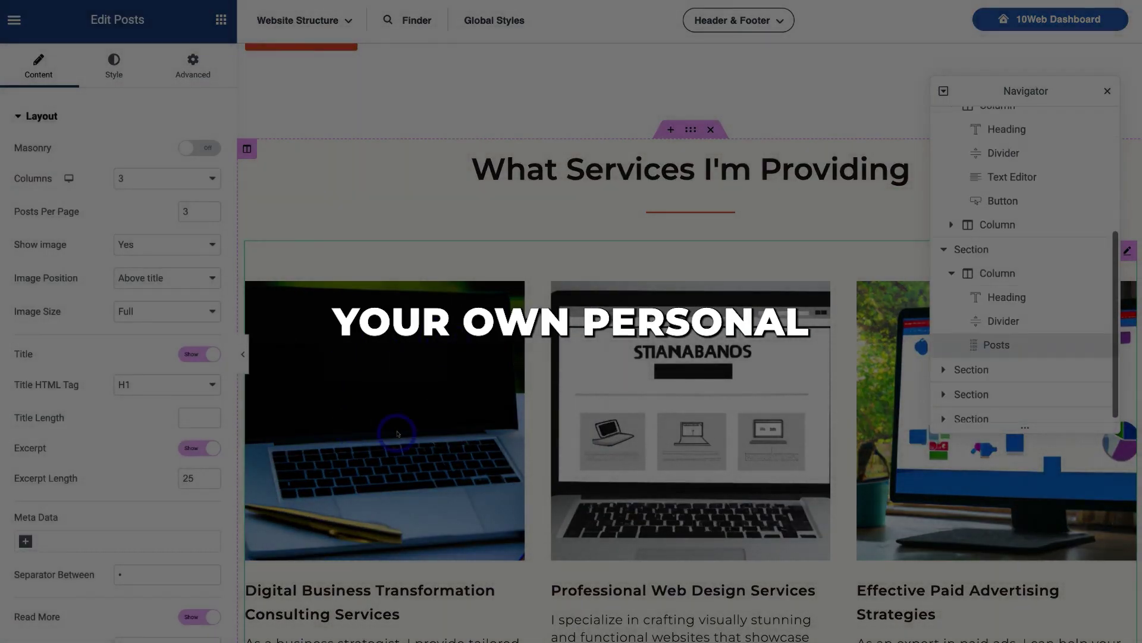
pyautogui.scroll(-10, 399, 433)
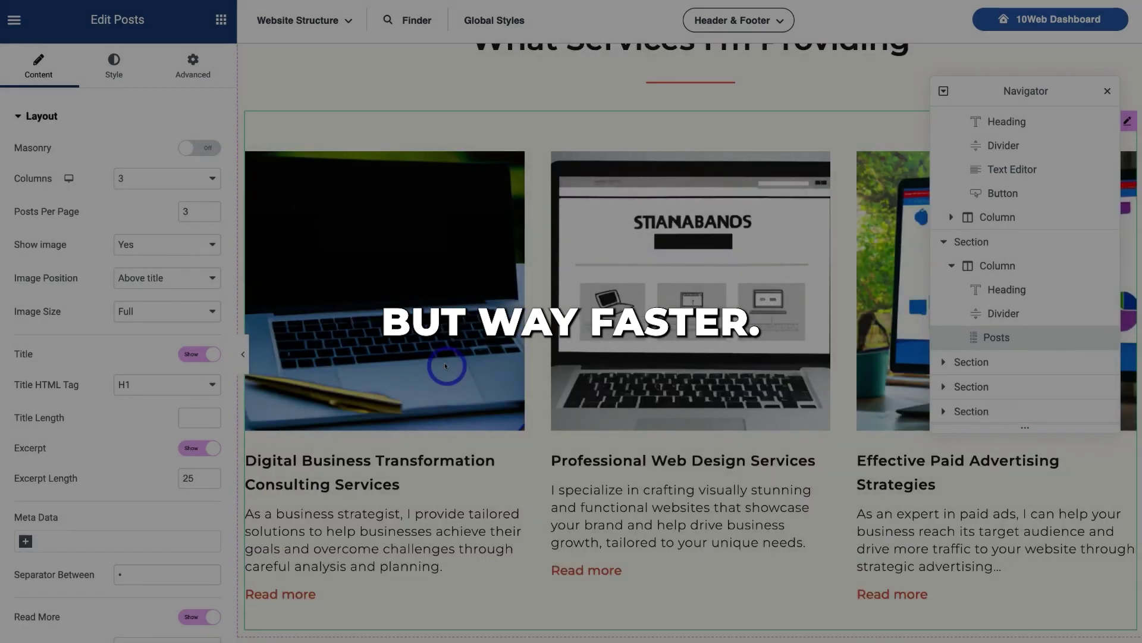
pyautogui.scroll(-5, 446, 365)
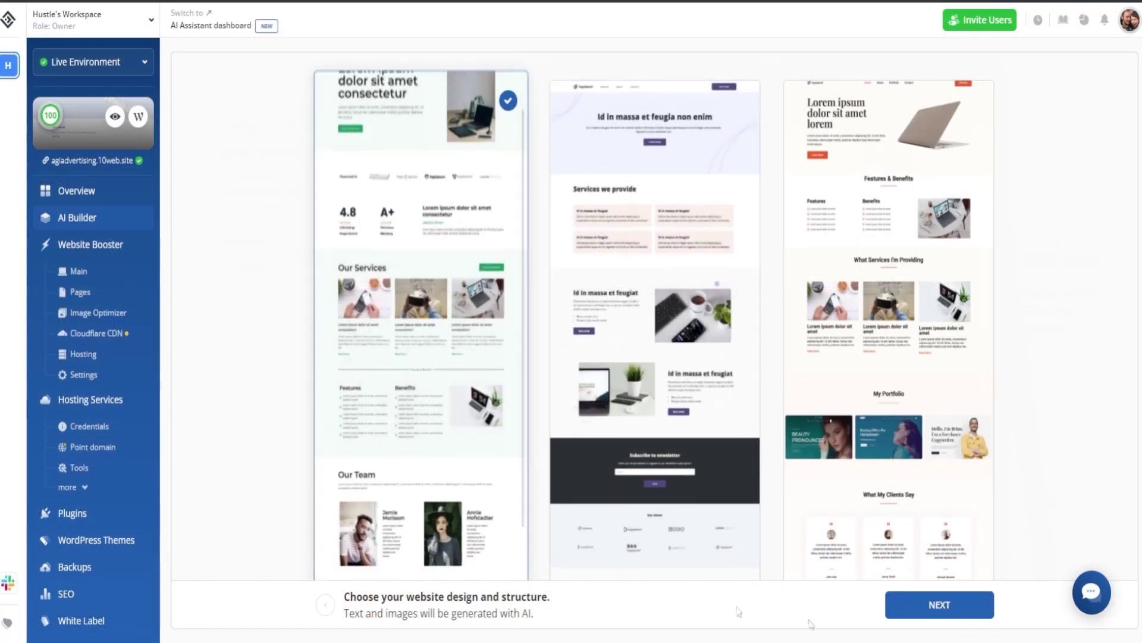
# Step: Confirm the selected design template and dock the Navigator panel onto the left sidebar
pyautogui.click(916, 607)
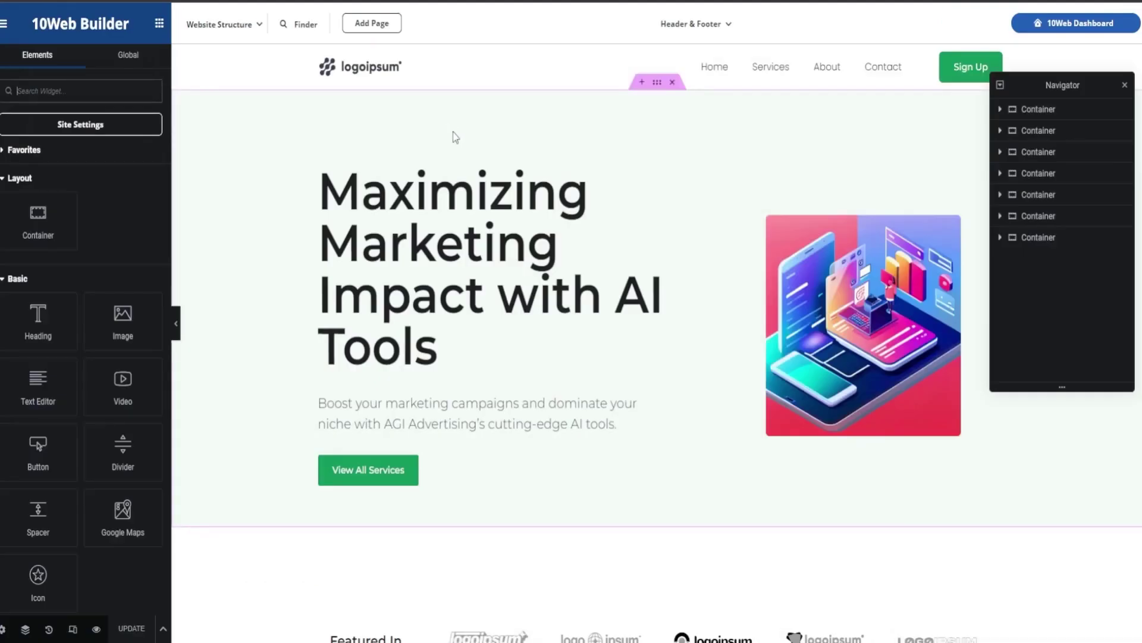
pyautogui.moveTo(1048, 85); pyautogui.dragTo(59, 37)
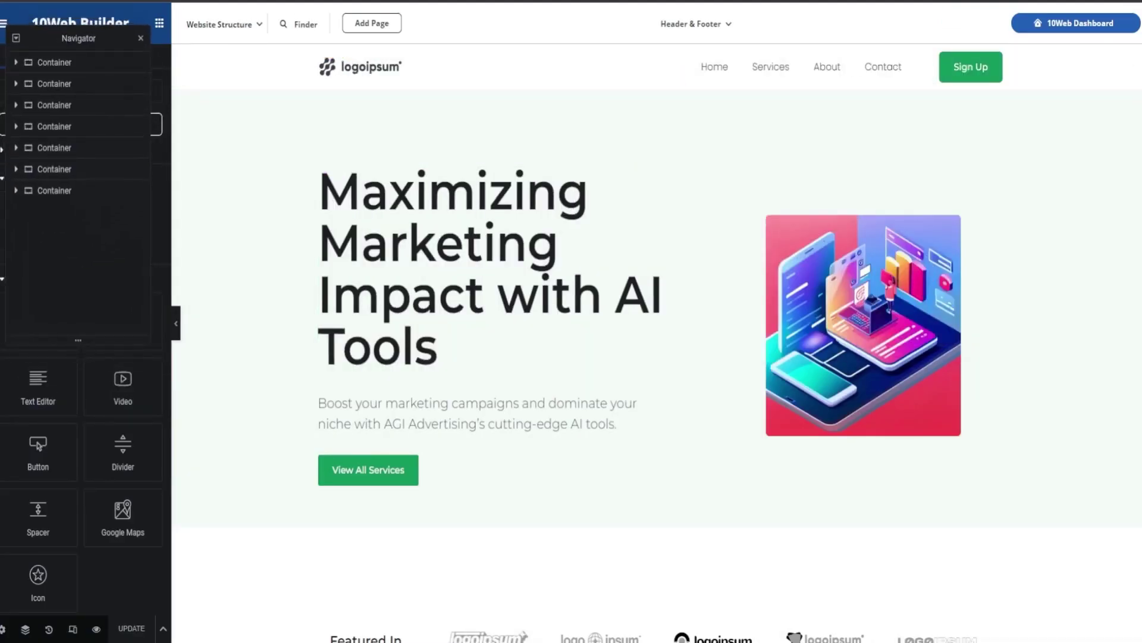
pyautogui.scroll(-2, 375, 193)
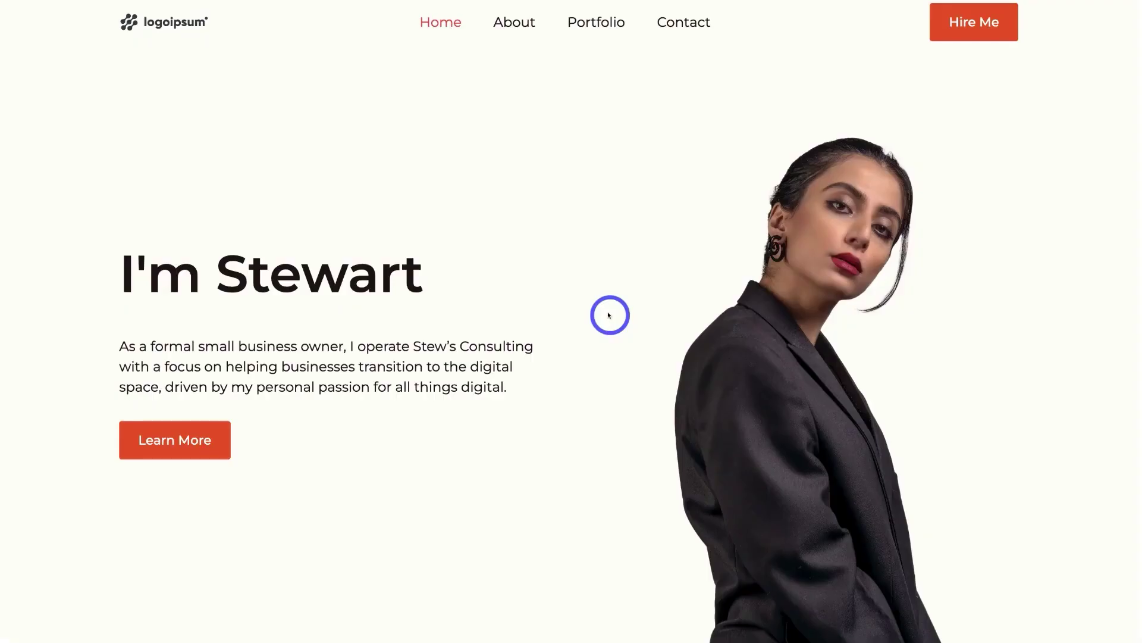
pyautogui.scroll(-1, 609, 315)
pyautogui.scroll(-9, 609, 315)
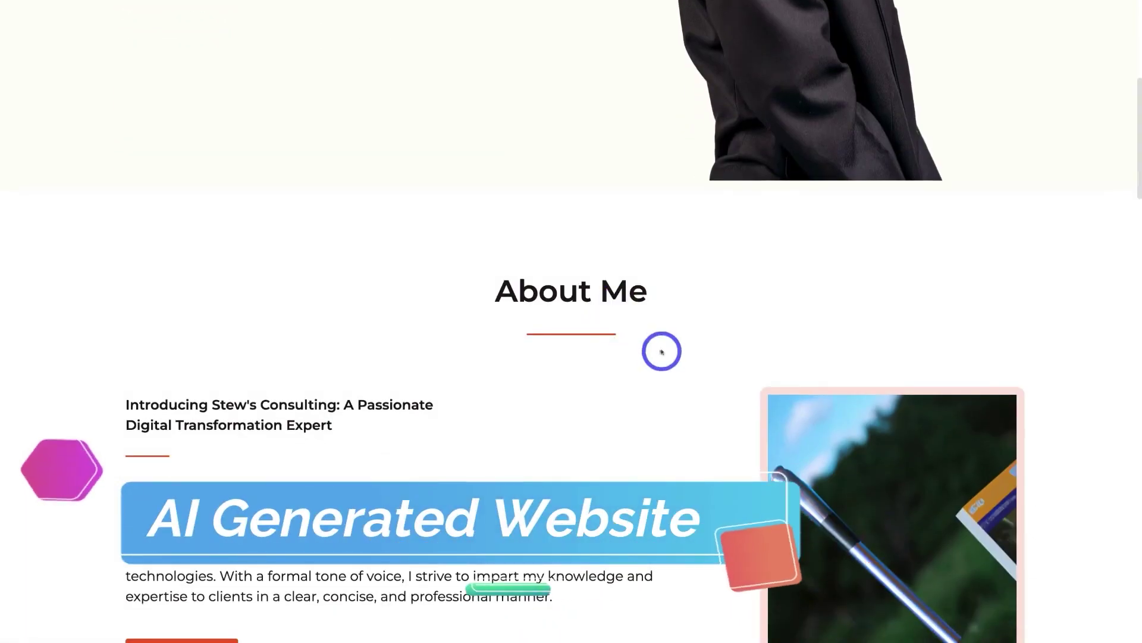
pyautogui.scroll(-1, 632, 409)
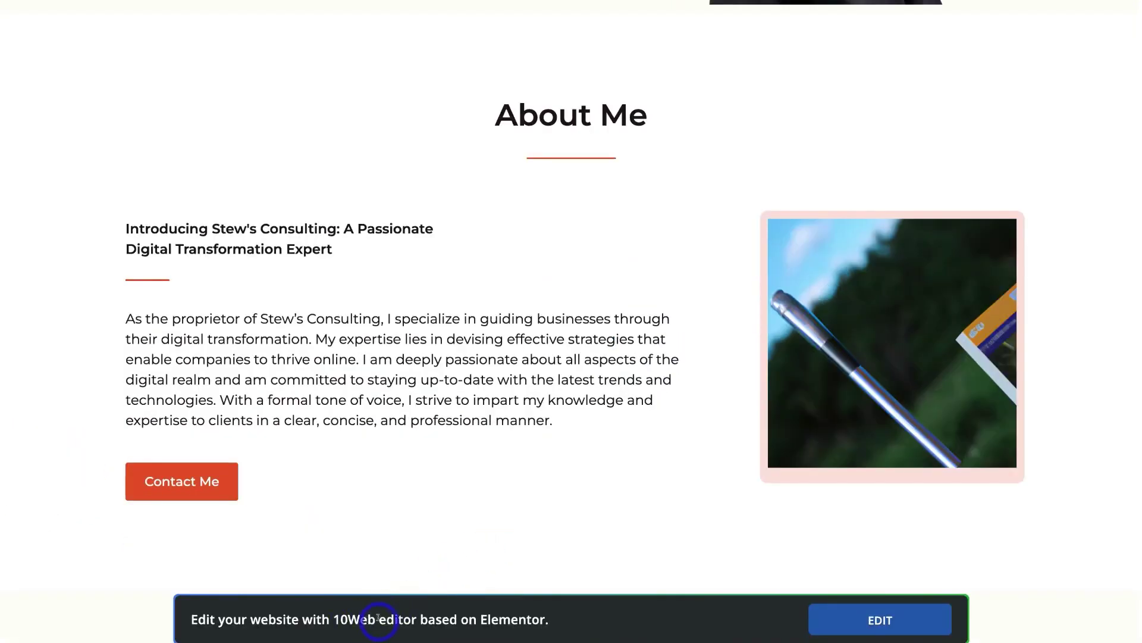
pyautogui.scroll(-8, 652, 519)
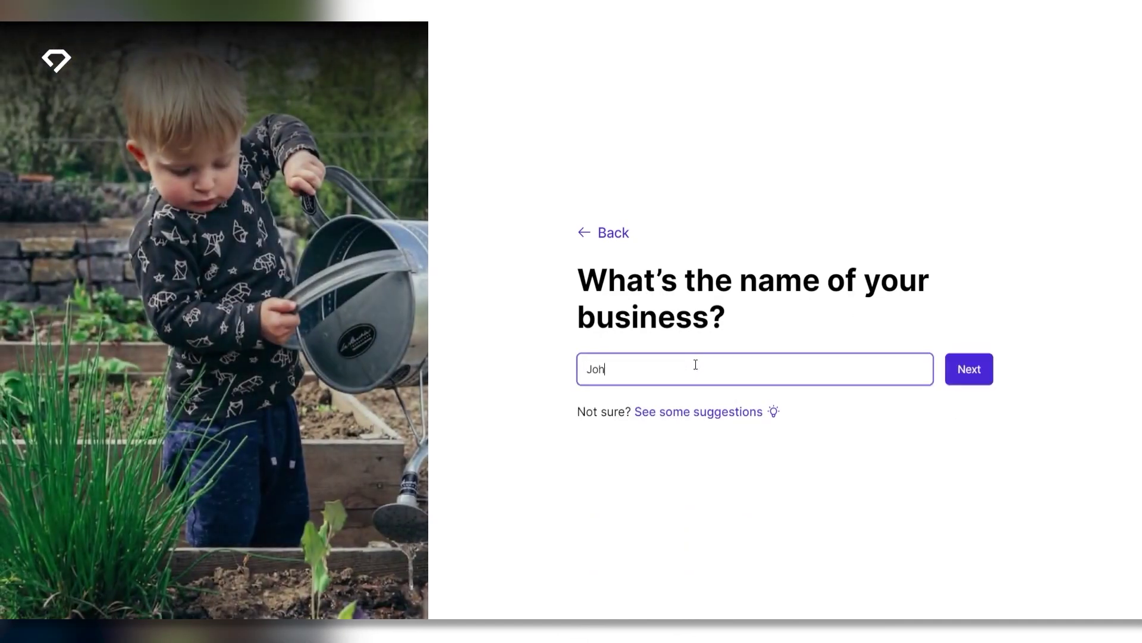
# Step: Enter 'Johns Gardening' as the business name and start generating the website
pyautogui.write('ns Gardening')
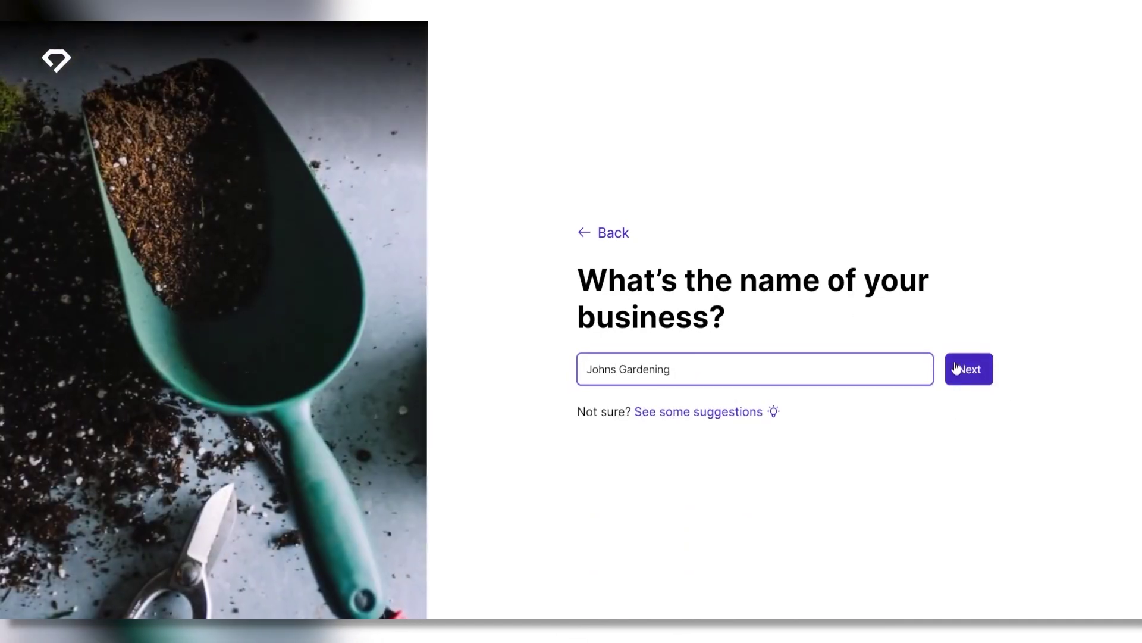
pyautogui.click(975, 377)
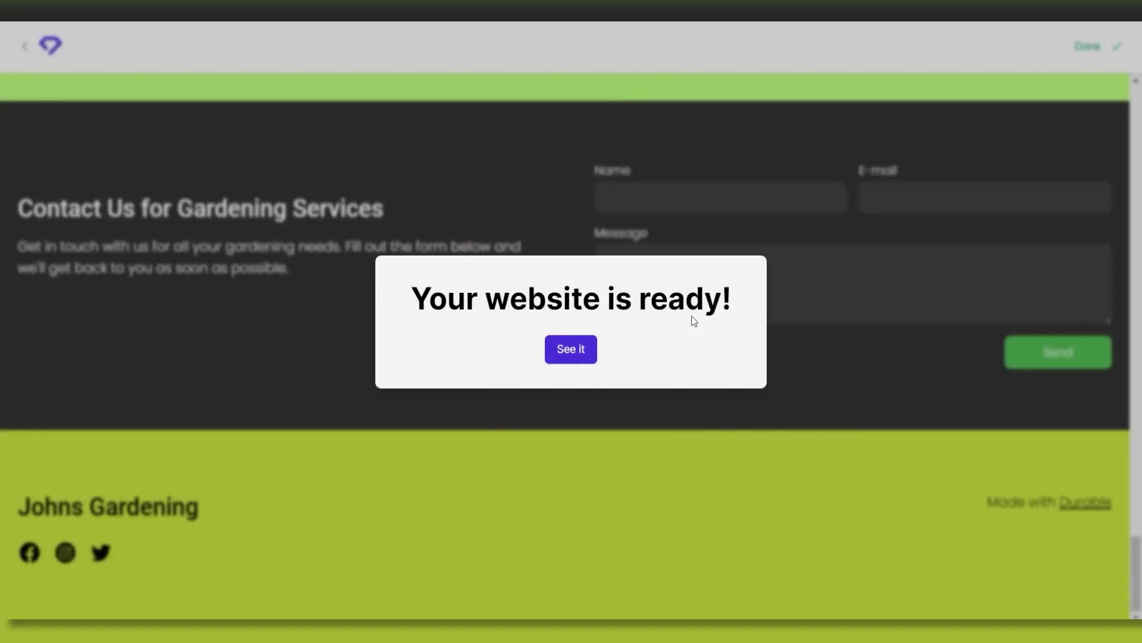
# Step: Open the generated Johns Gardening site and scroll through it from the hero to the contact form
pyautogui.click(579, 349)
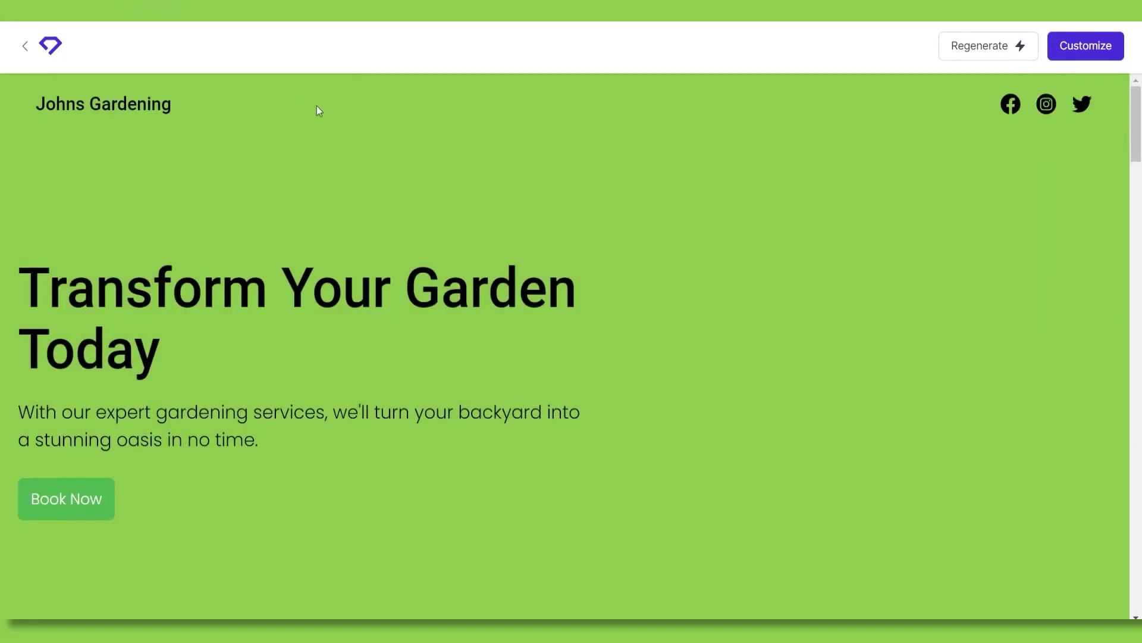
pyautogui.moveTo(332, 298)
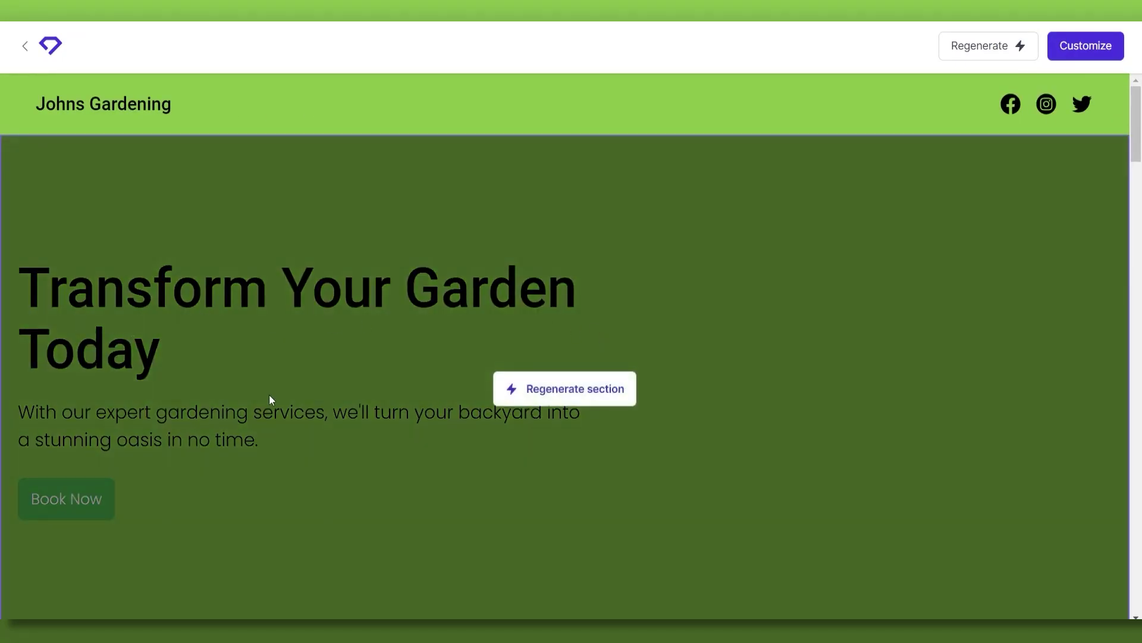
pyautogui.scroll(-1, 269, 400)
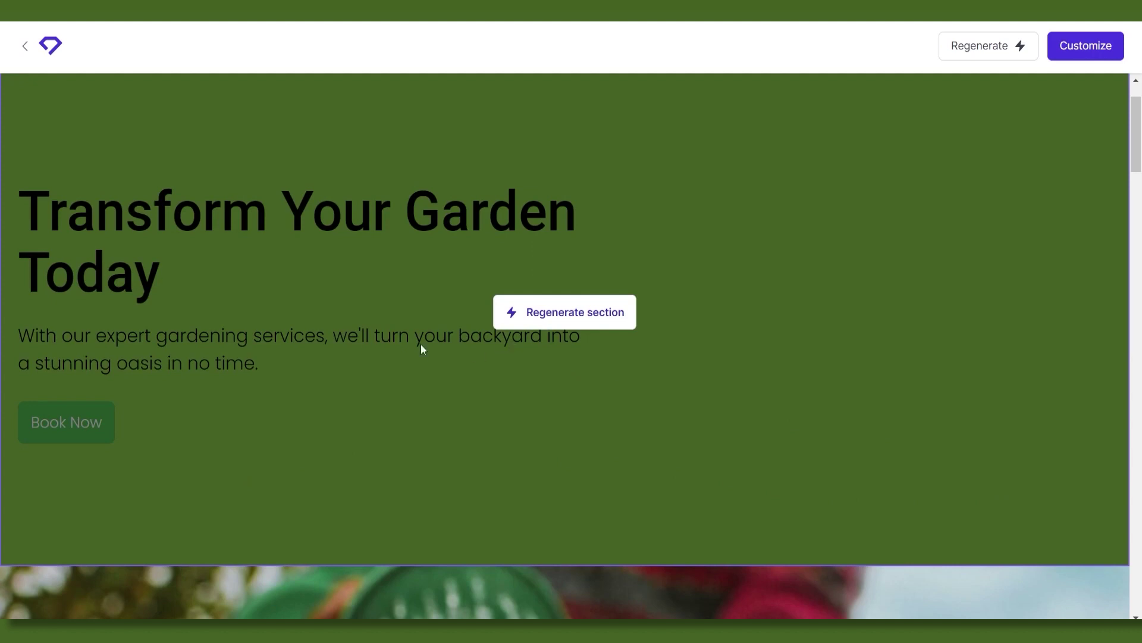
pyautogui.scroll(-8, 351, 384)
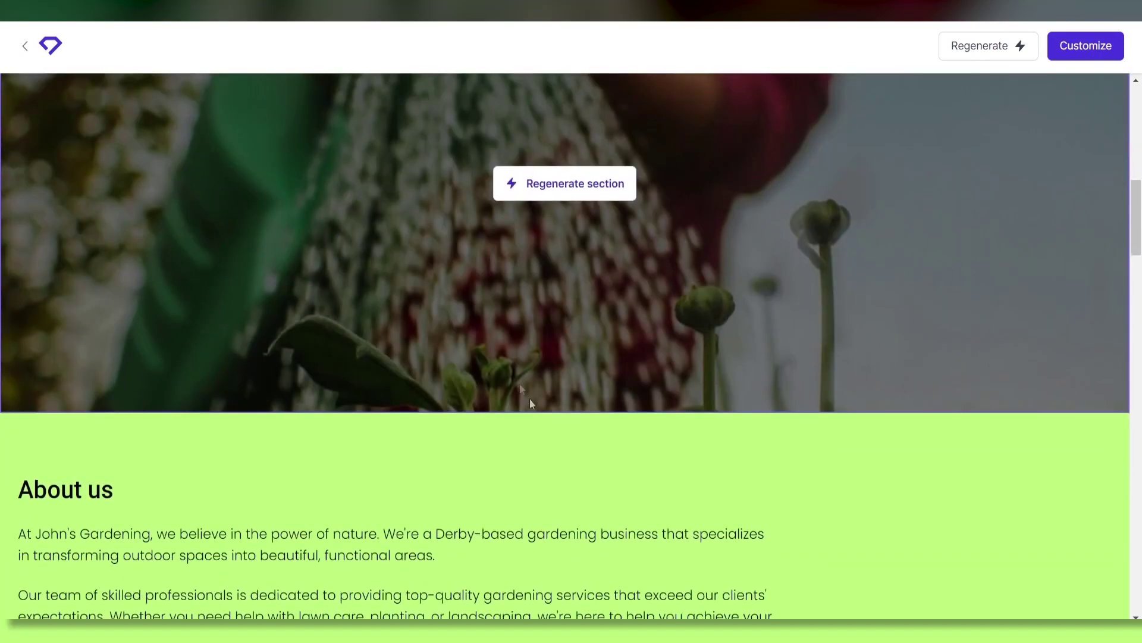
pyautogui.scroll(-12, 391, 318)
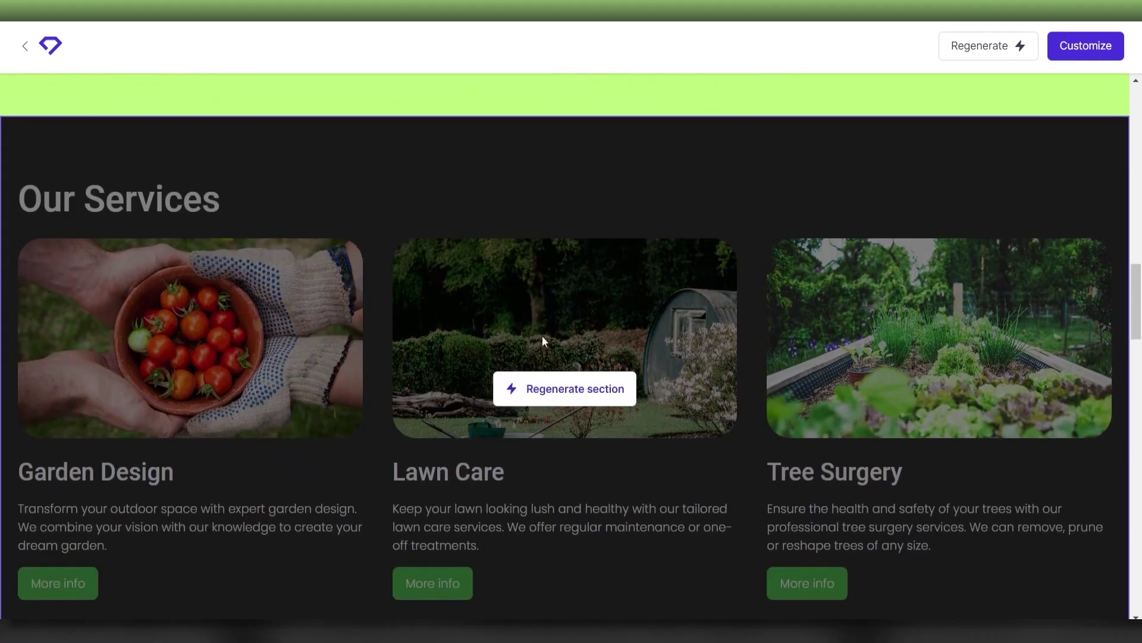
pyautogui.scroll(-10, 474, 376)
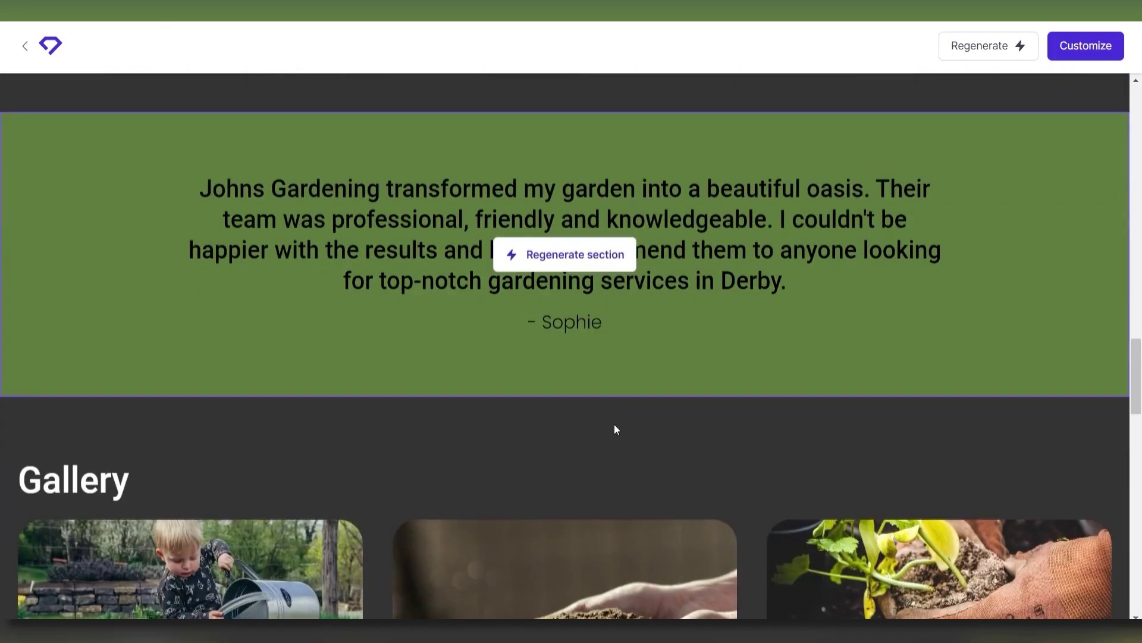
pyautogui.scroll(-5, 670, 393)
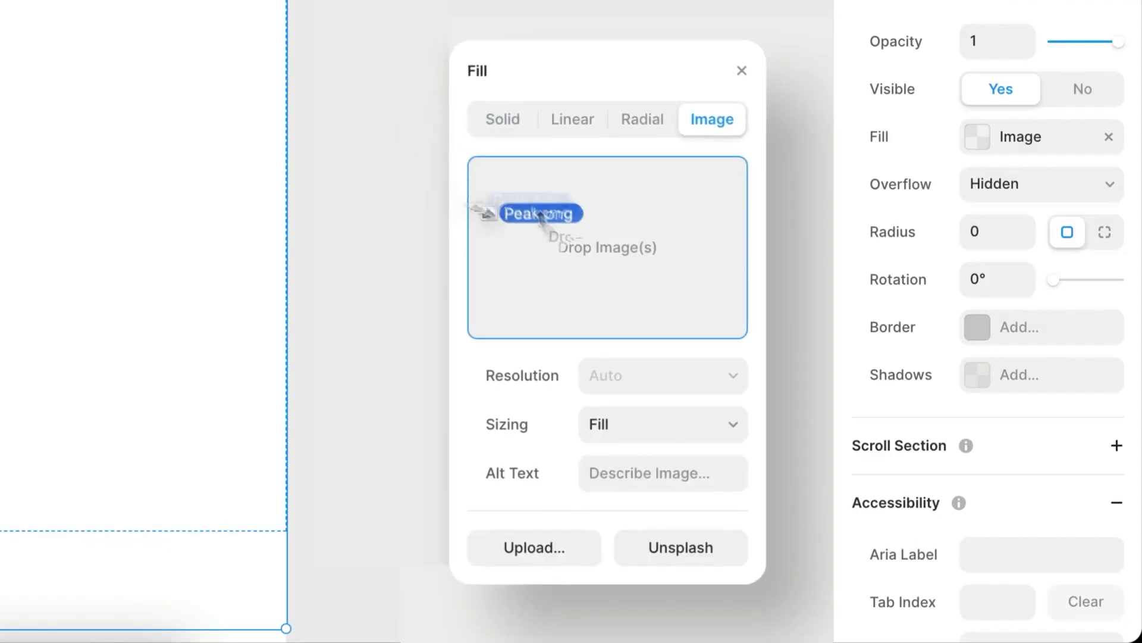
# Step: Drop Peak.png onto the Fill dialog's image zone to use it as the image fill
pyautogui.moveTo(485, 216); pyautogui.dragTo(500, 232)
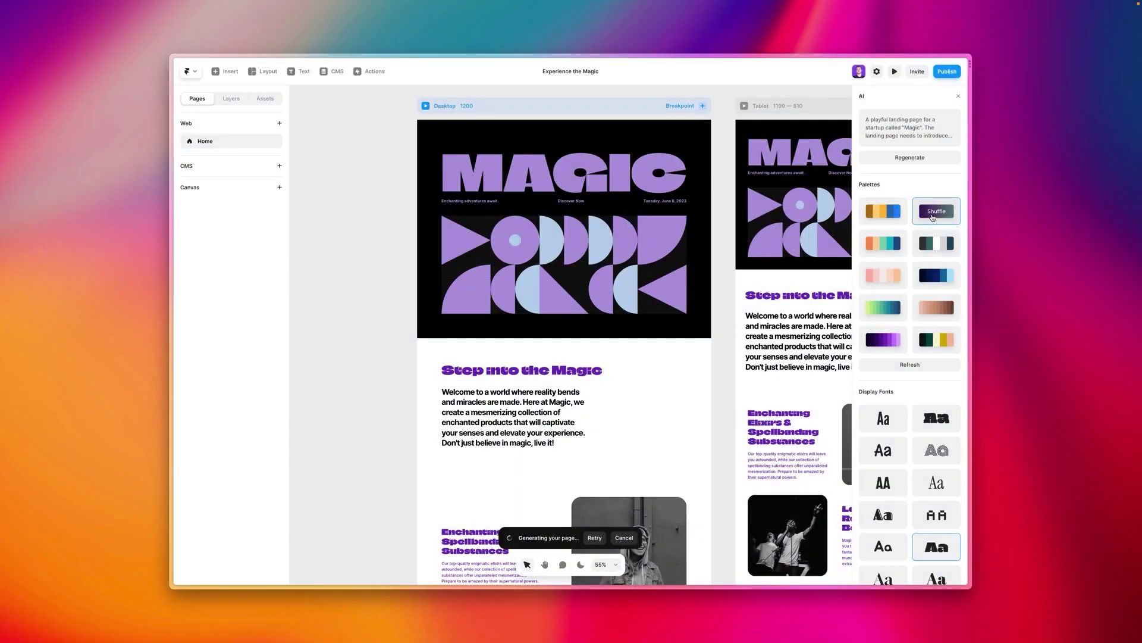
# Step: Shuffle the Palettes six times to try different colour schemes on the Magic page
pyautogui.click(932, 217)
pyautogui.click(932, 217)
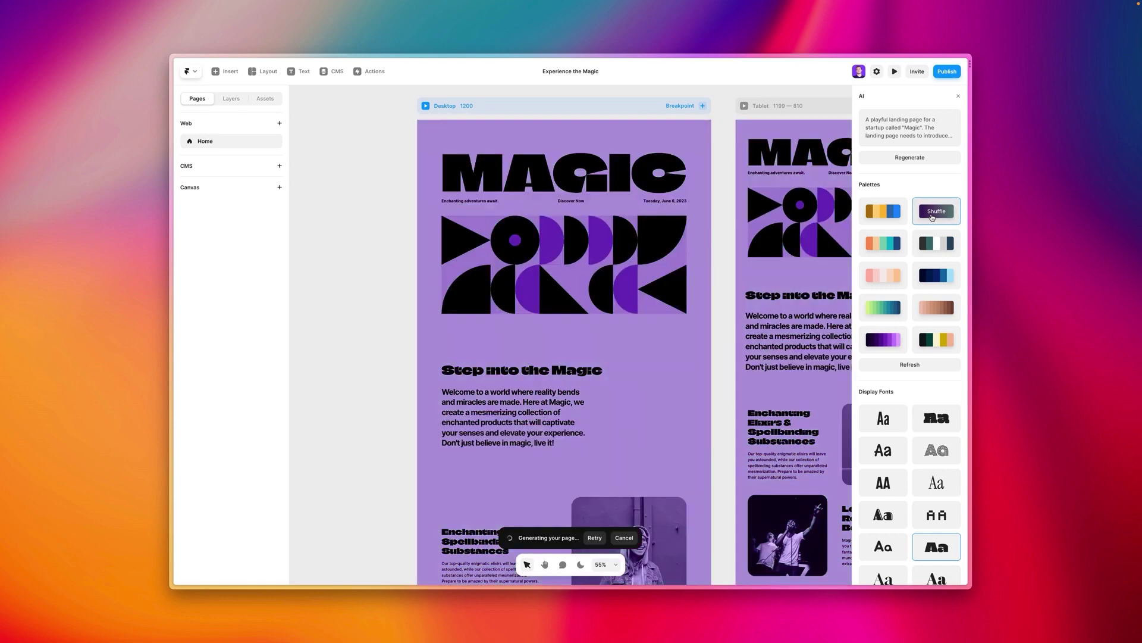
pyautogui.click(932, 218)
pyautogui.click(933, 217)
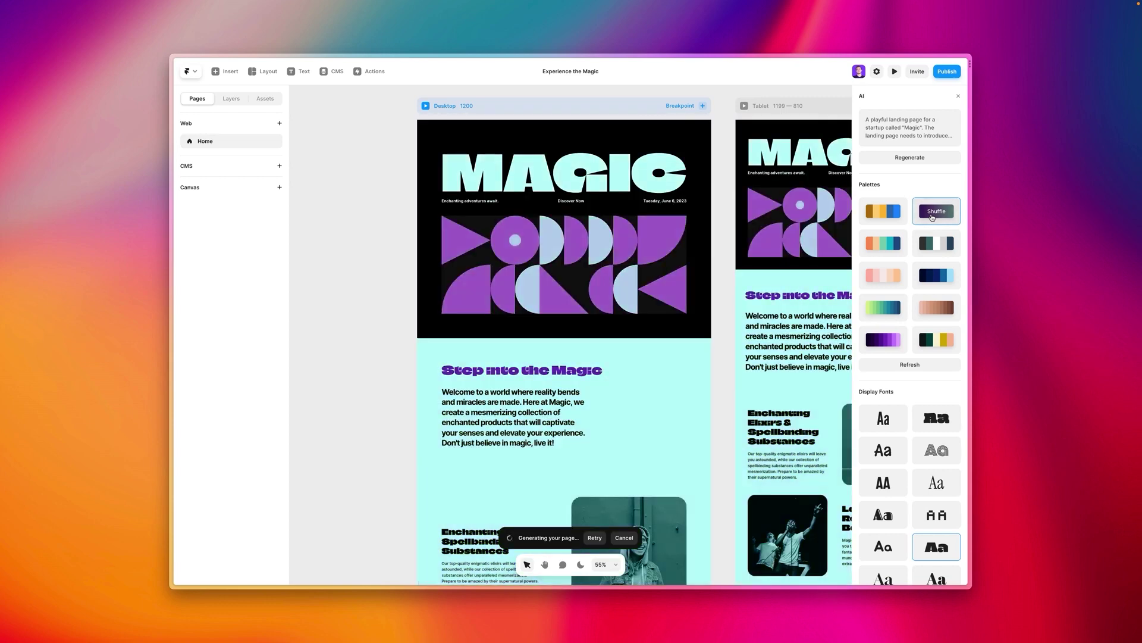
pyautogui.click(933, 217)
pyautogui.click(933, 217)
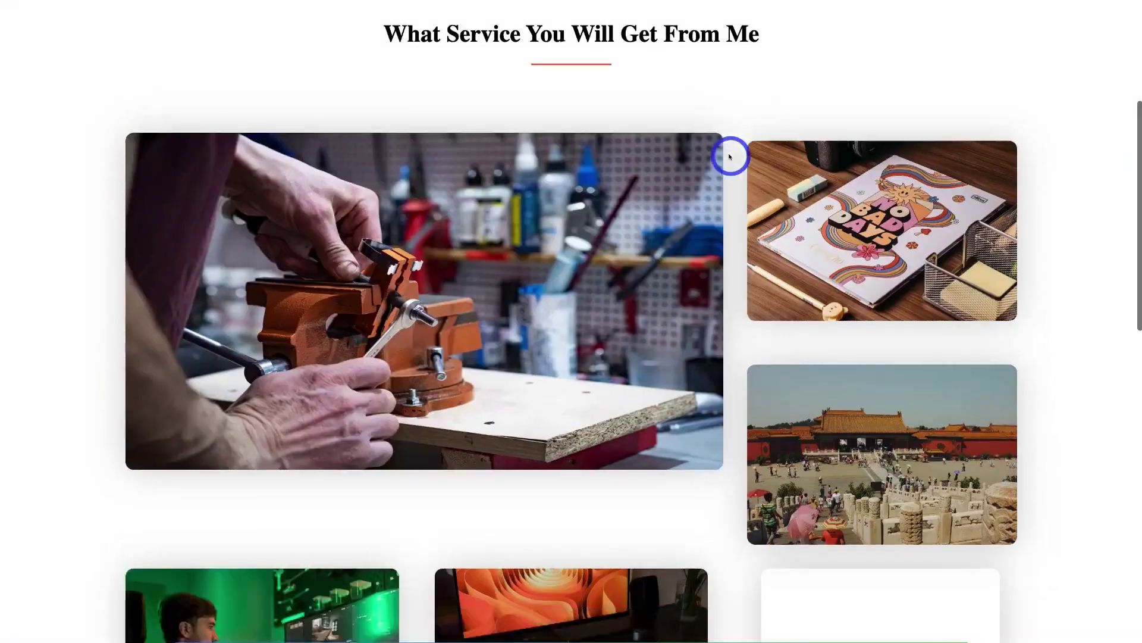
pyautogui.scroll(-12, 730, 156)
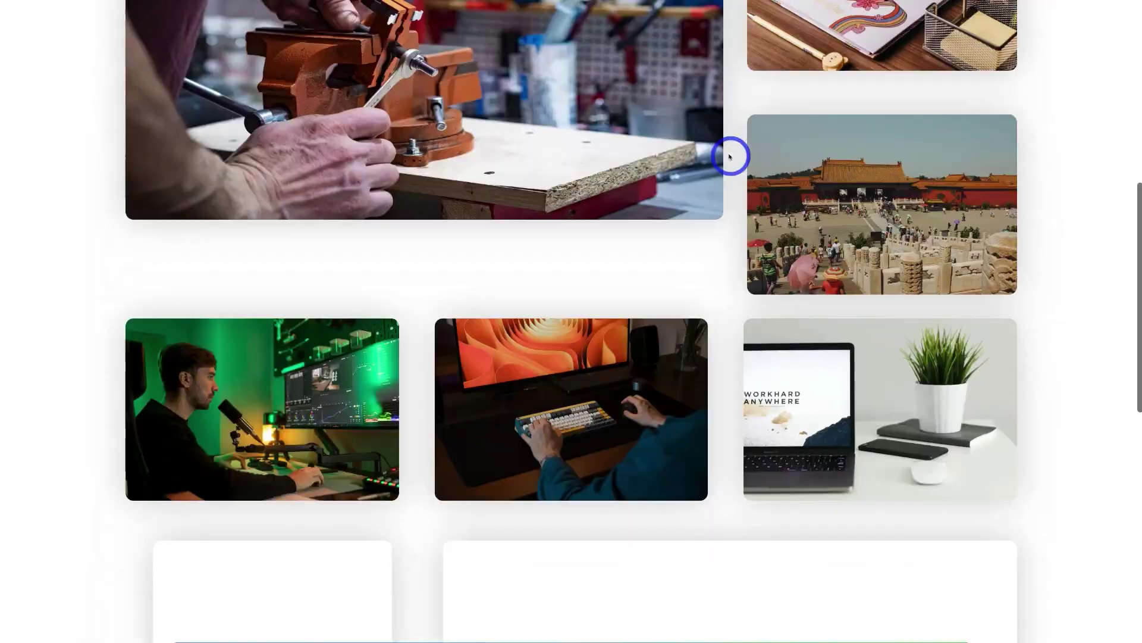
pyautogui.scroll(10, 730, 156)
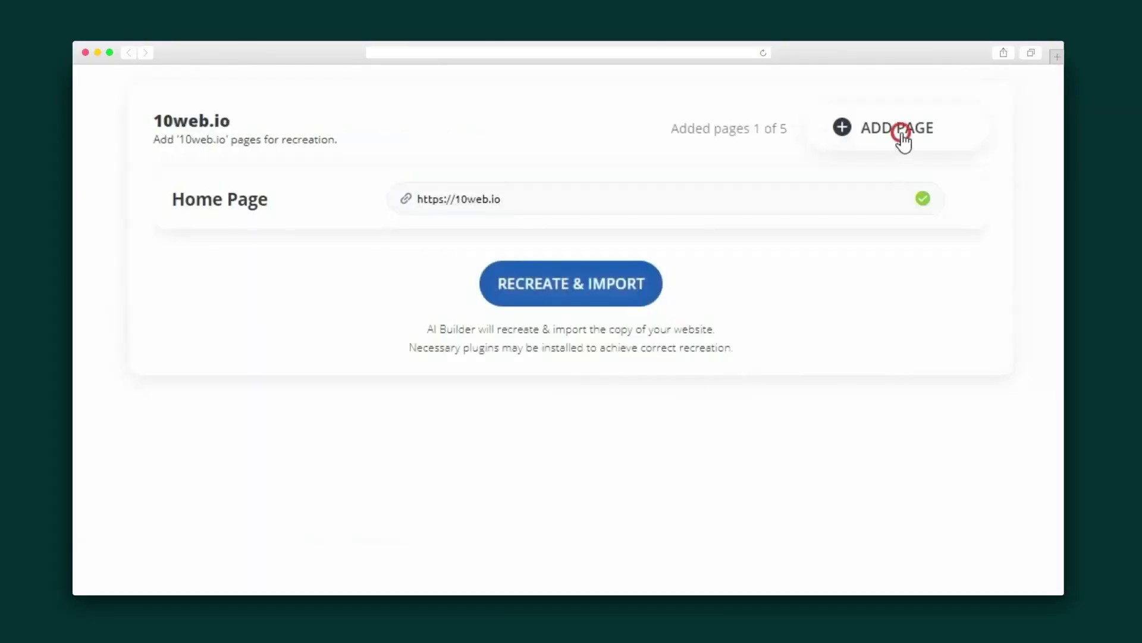
# Step: Add a new page row to the recreation list, making it 2 of 5 pages
pyautogui.click(901, 134)
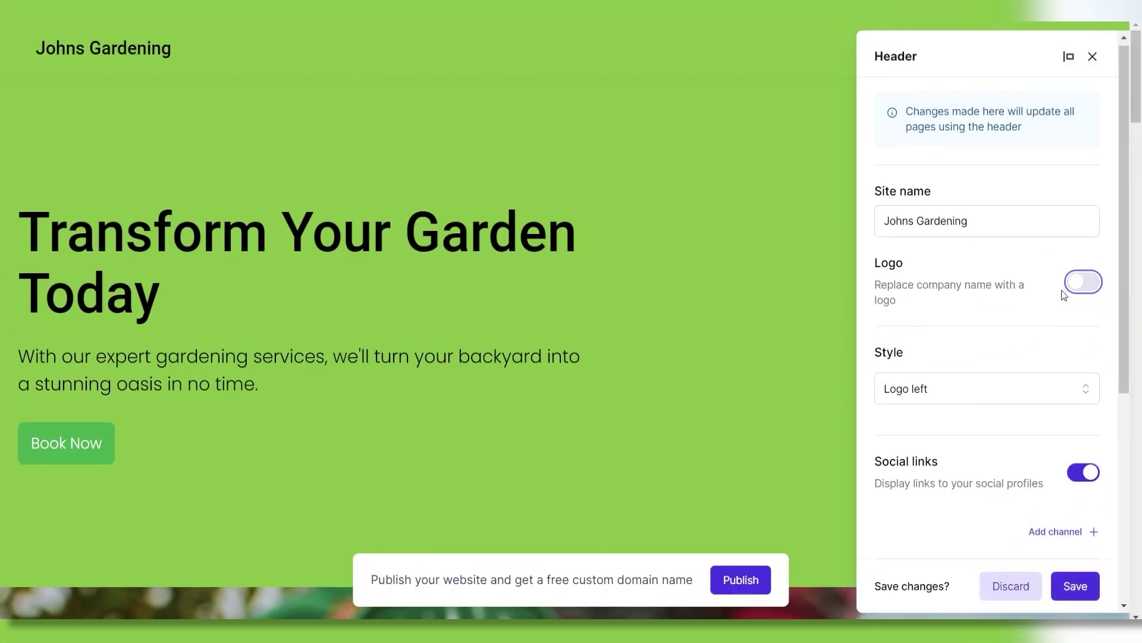
# Step: Turn off the header's social links and change its background colour from green to black
pyautogui.scroll(-3, 1065, 291)
pyautogui.click(1089, 326)
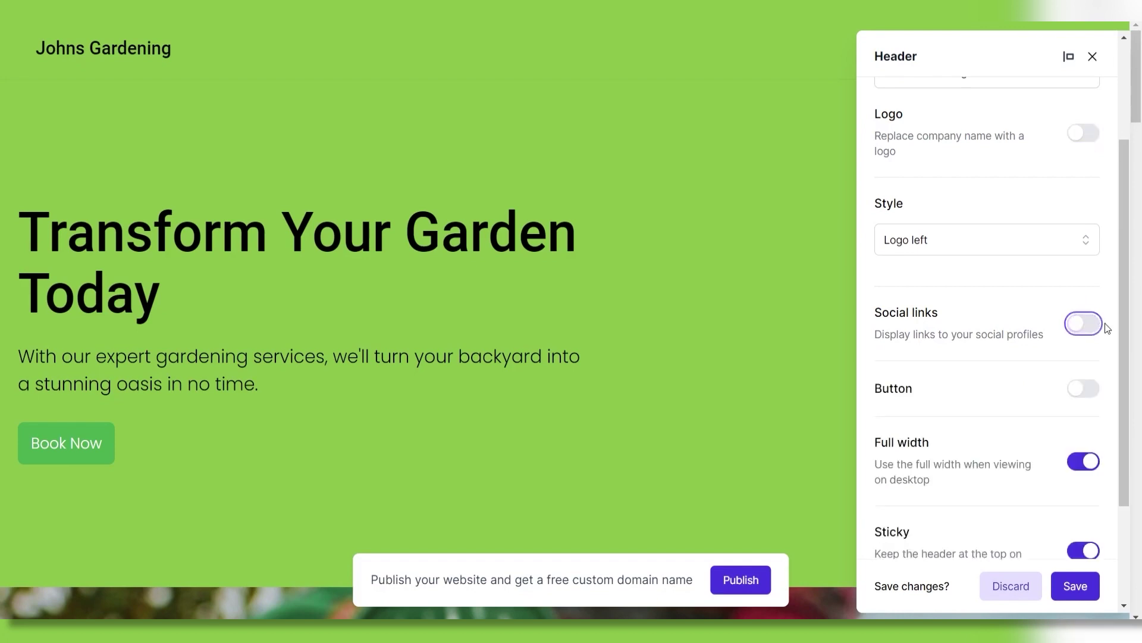
pyautogui.press('Tab')
pyautogui.scroll(-2, 1071, 404)
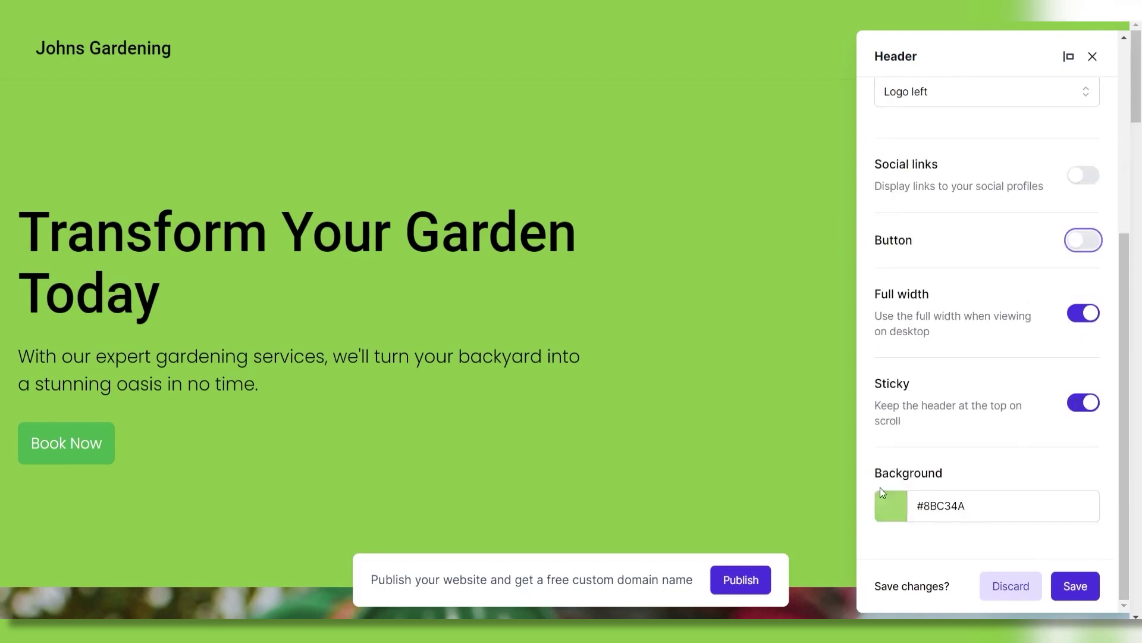
pyautogui.click(899, 509)
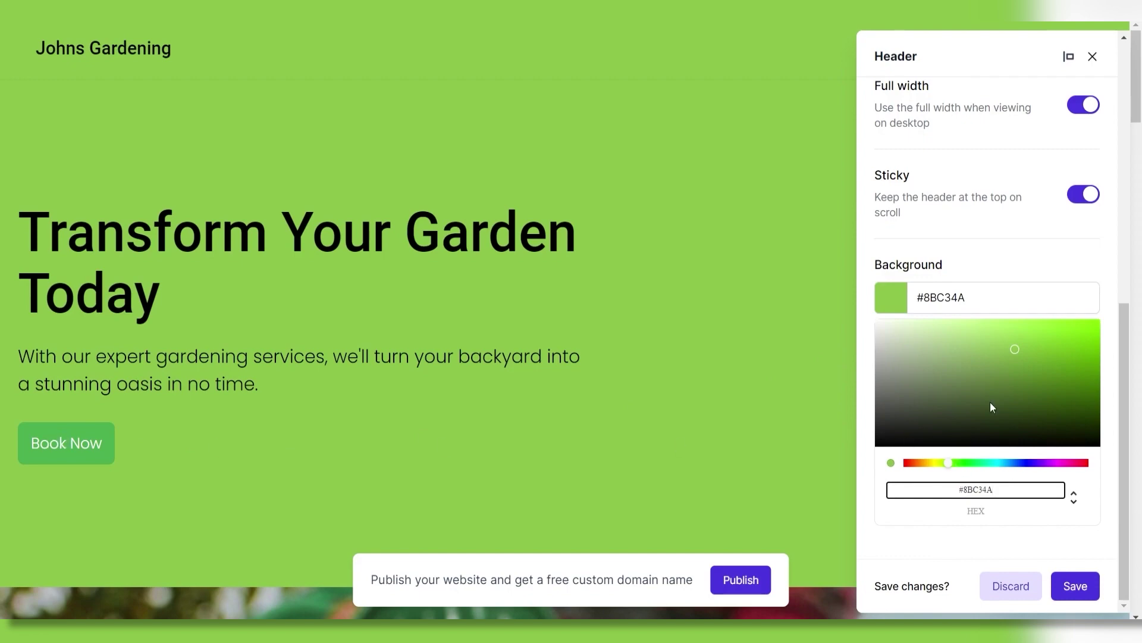
pyautogui.moveTo(990, 408)
pyautogui.mouseDown()
pyautogui.moveTo(1044, 376)
pyautogui.moveTo(887, 447)
pyautogui.mouseUp()
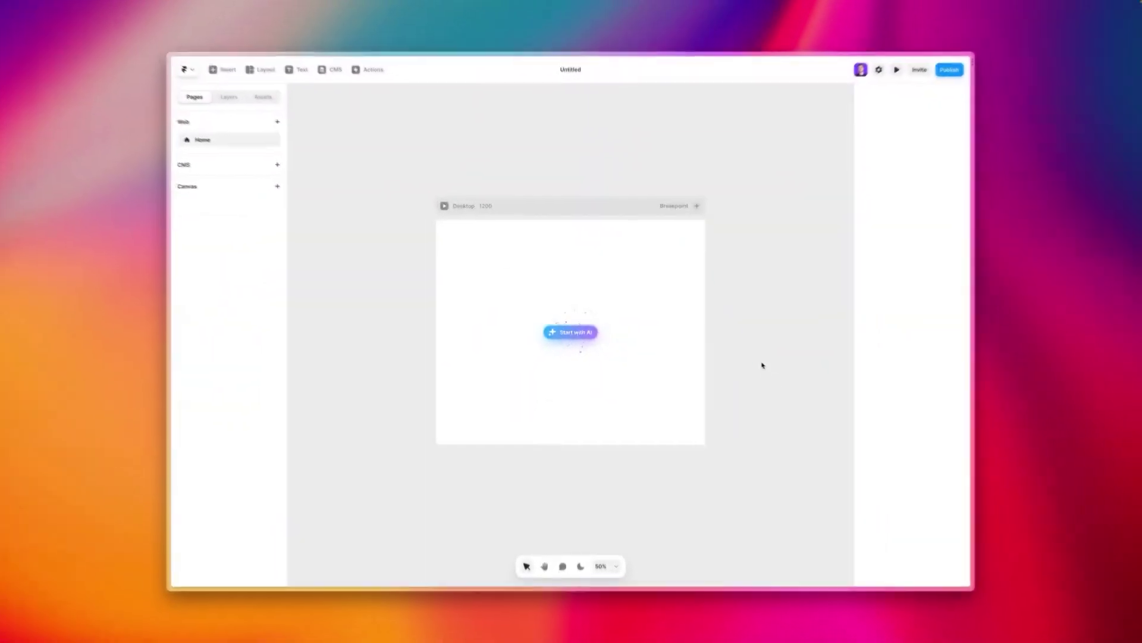
# Step: Have Framer's AI build the EBOOKSTRAVAGANZA ebook landing page and scroll through the result
pyautogui.click(577, 341)
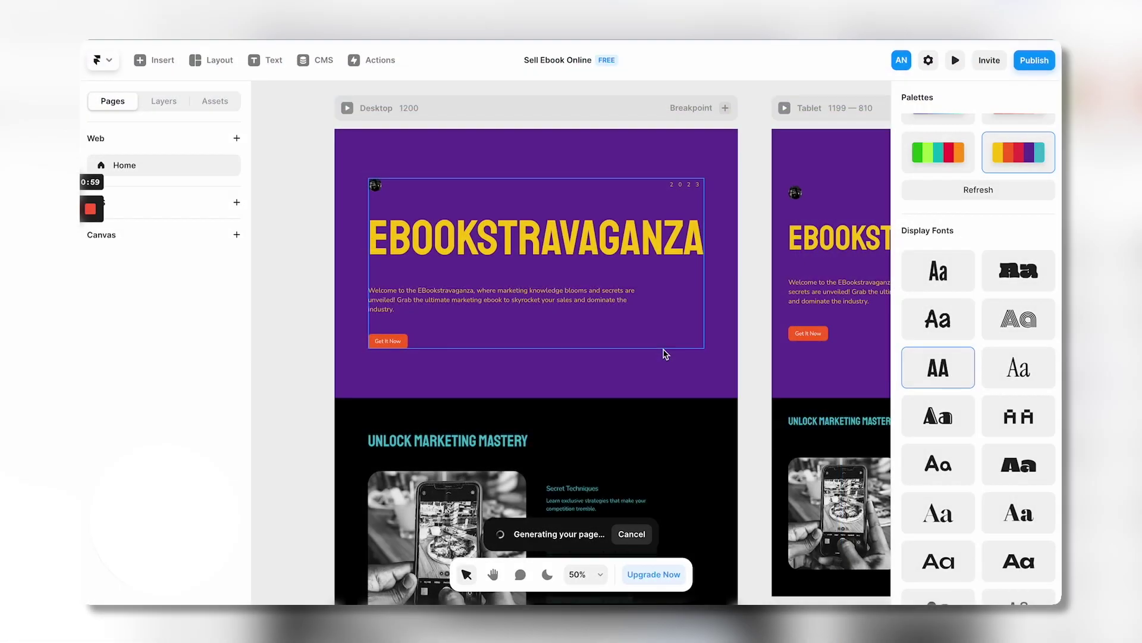
pyautogui.scroll(-3, 665, 354)
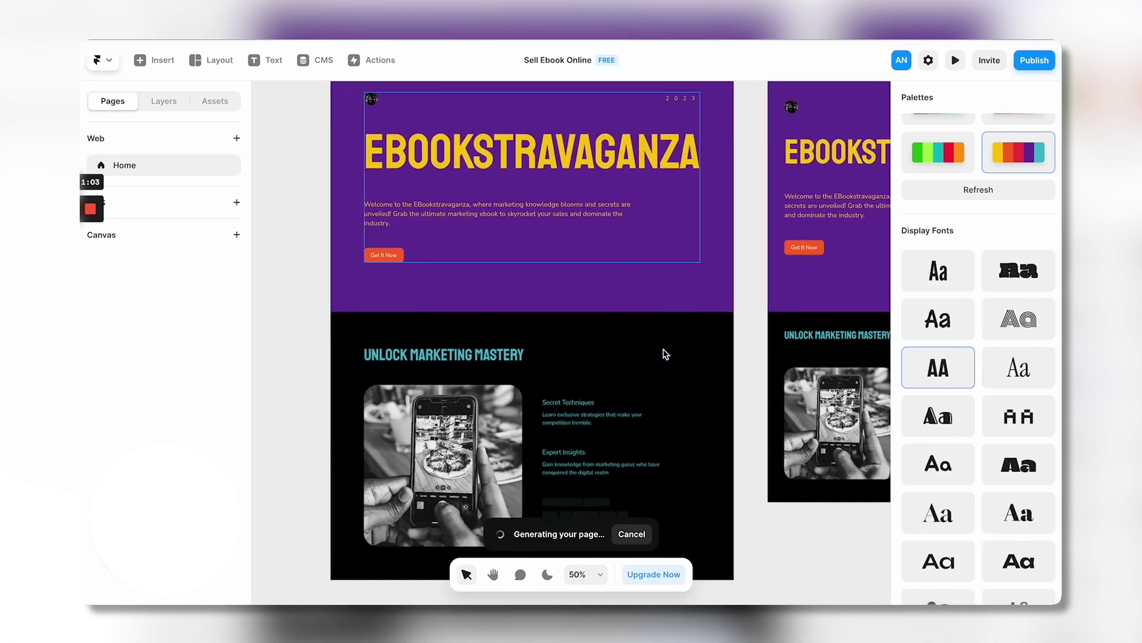
pyautogui.scroll(3, 523, 258)
pyautogui.scroll(5, 523, 257)
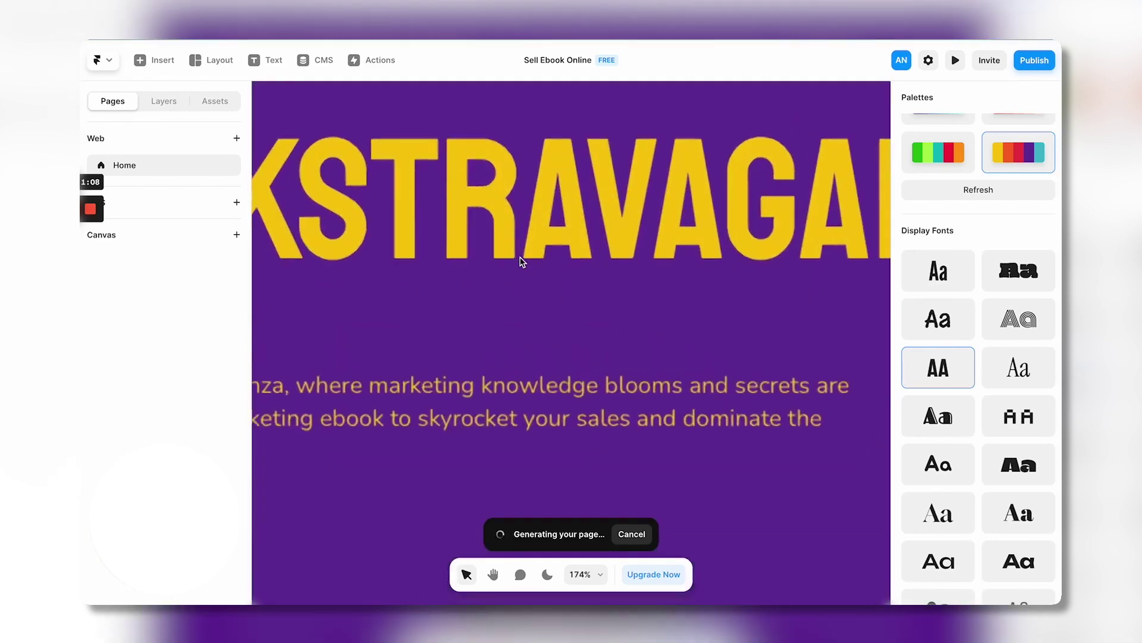
pyautogui.scroll(-4, 521, 258)
pyautogui.scroll(-1, 522, 262)
pyautogui.scroll(-5, 321, 306)
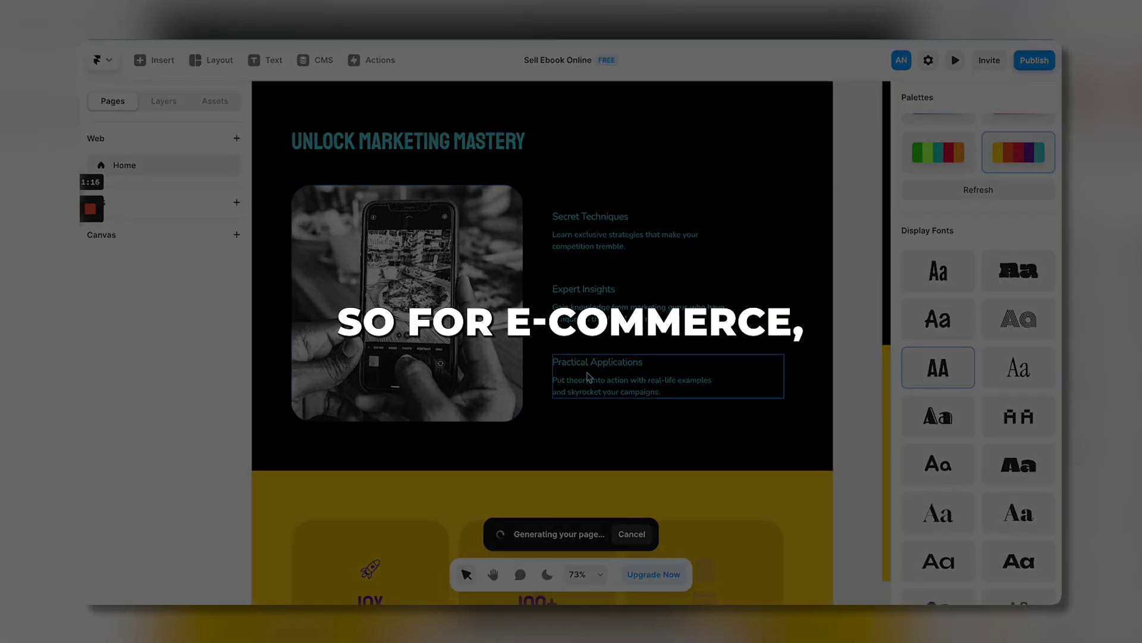
pyautogui.scroll(-5, 586, 376)
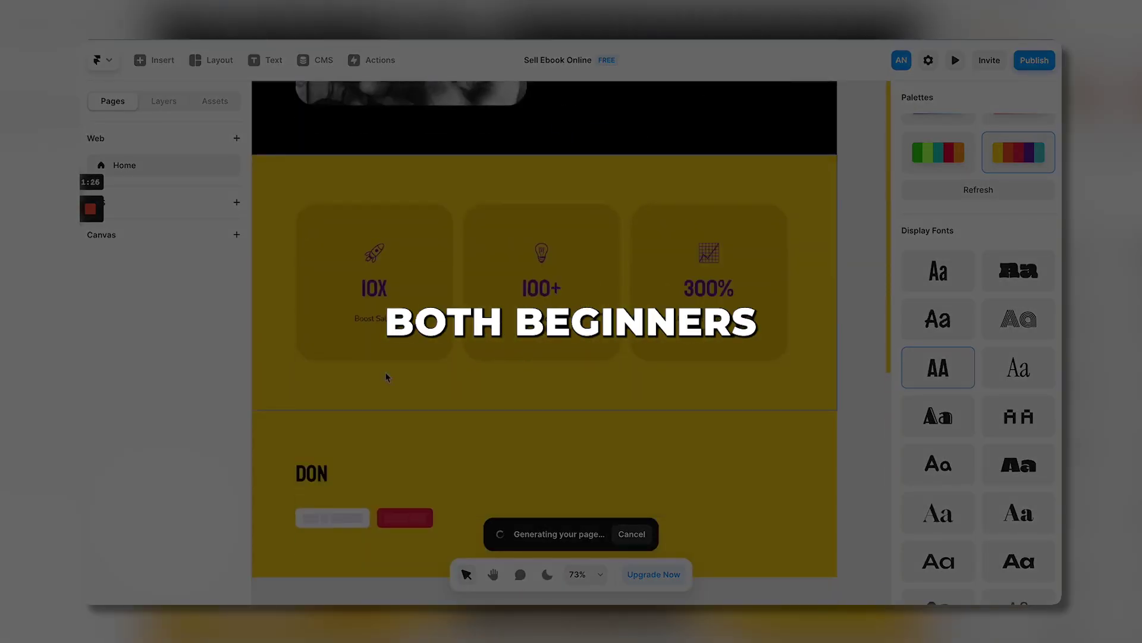
pyautogui.scroll(-3, 390, 393)
pyautogui.scroll(-3, 518, 393)
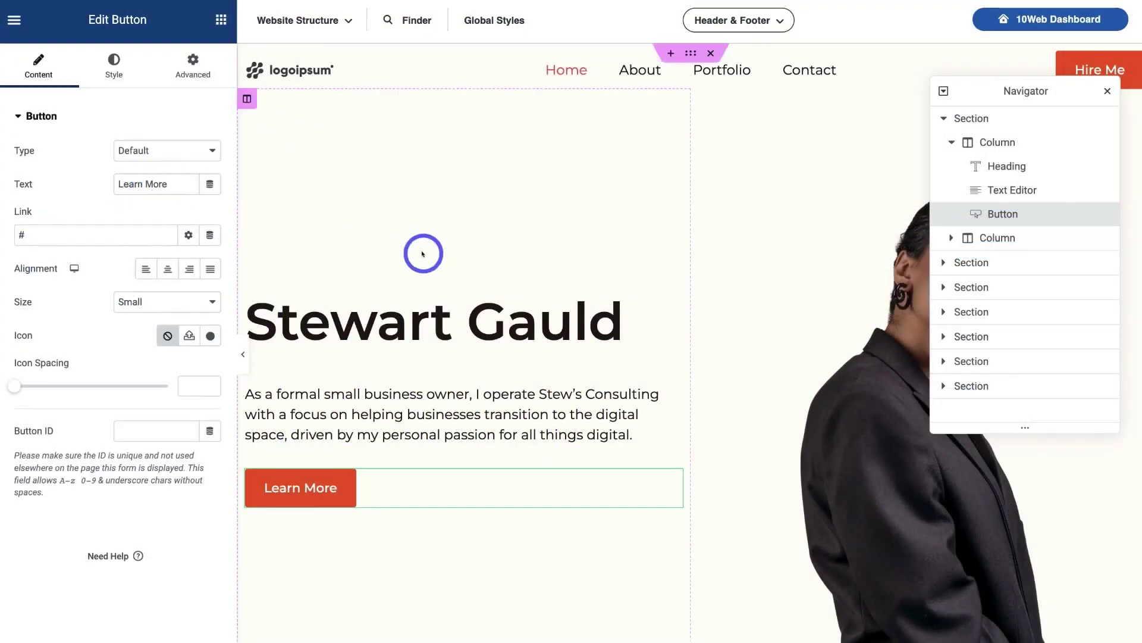
# Step: Select the About Me paragraph, then the services posts block to show its Edit Posts panel
pyautogui.scroll(-10, 423, 254)
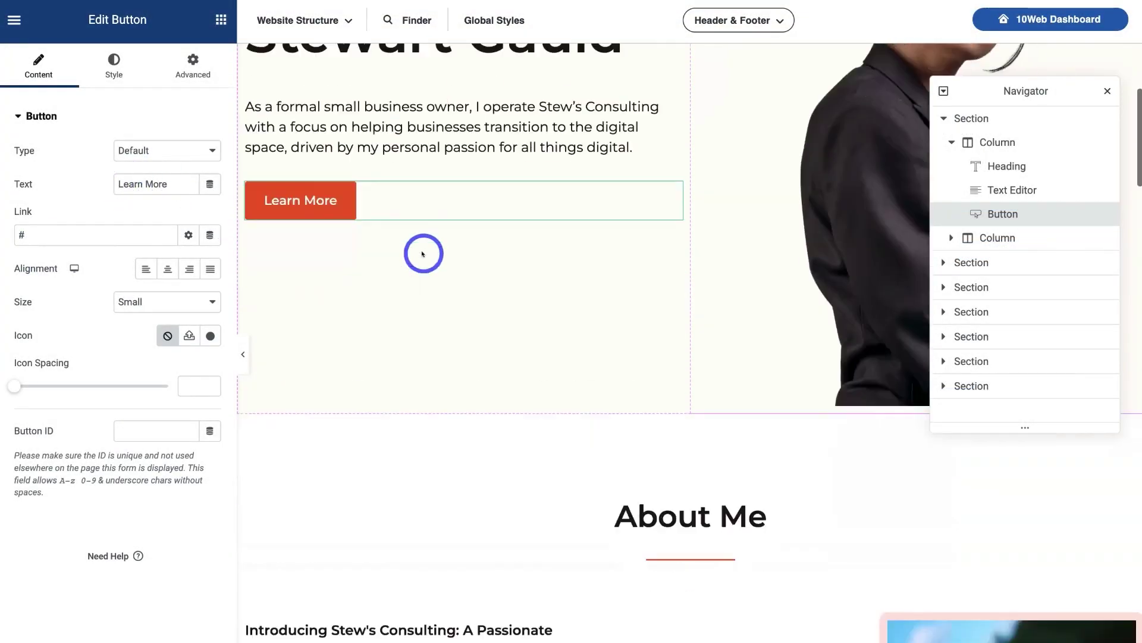
pyautogui.click(447, 368)
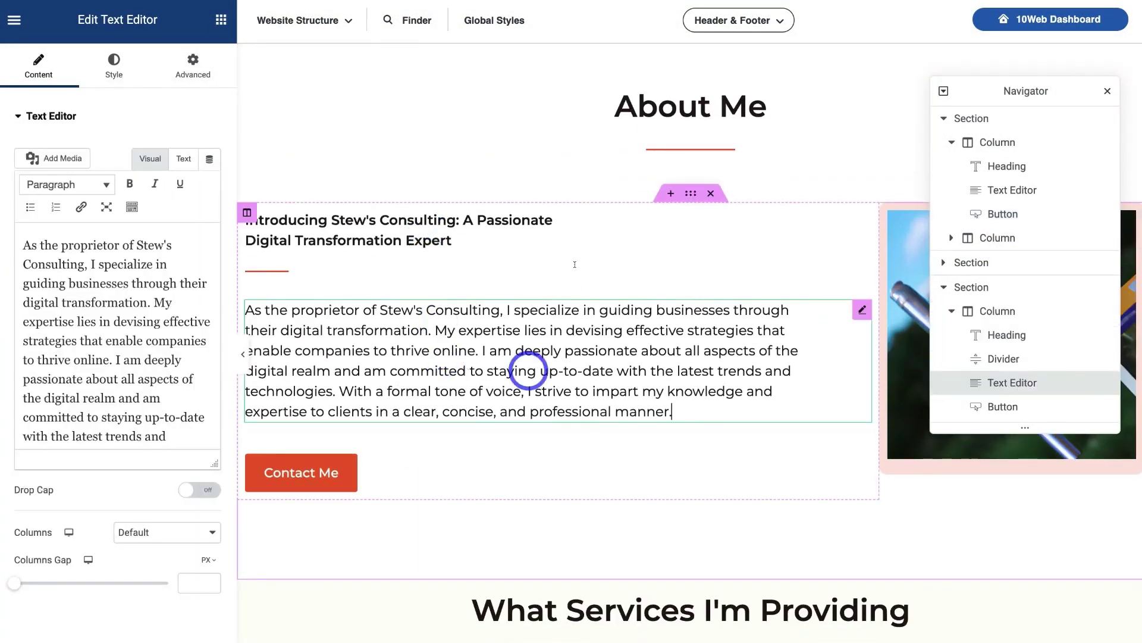
pyautogui.scroll(-7, 547, 399)
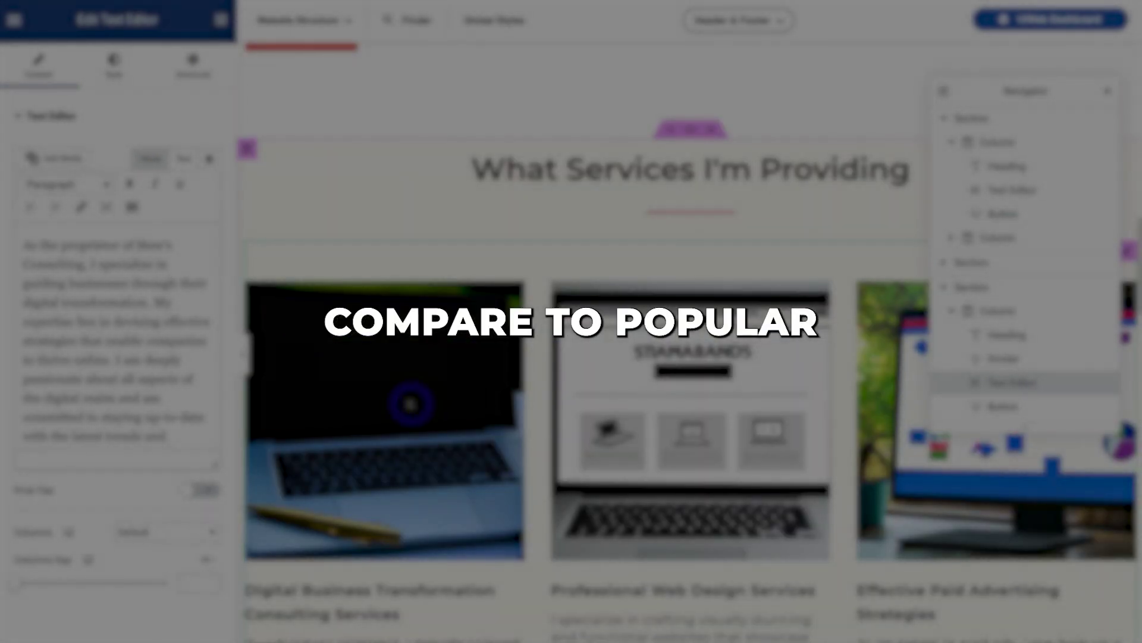
pyautogui.click(410, 405)
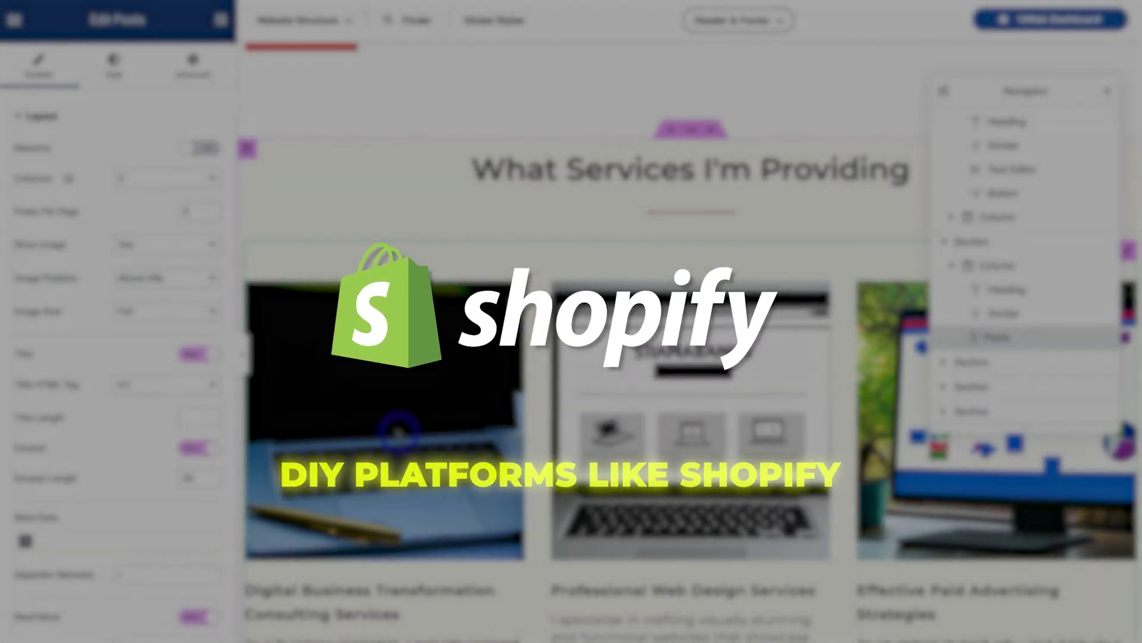
pyautogui.scroll(-8, 399, 432)
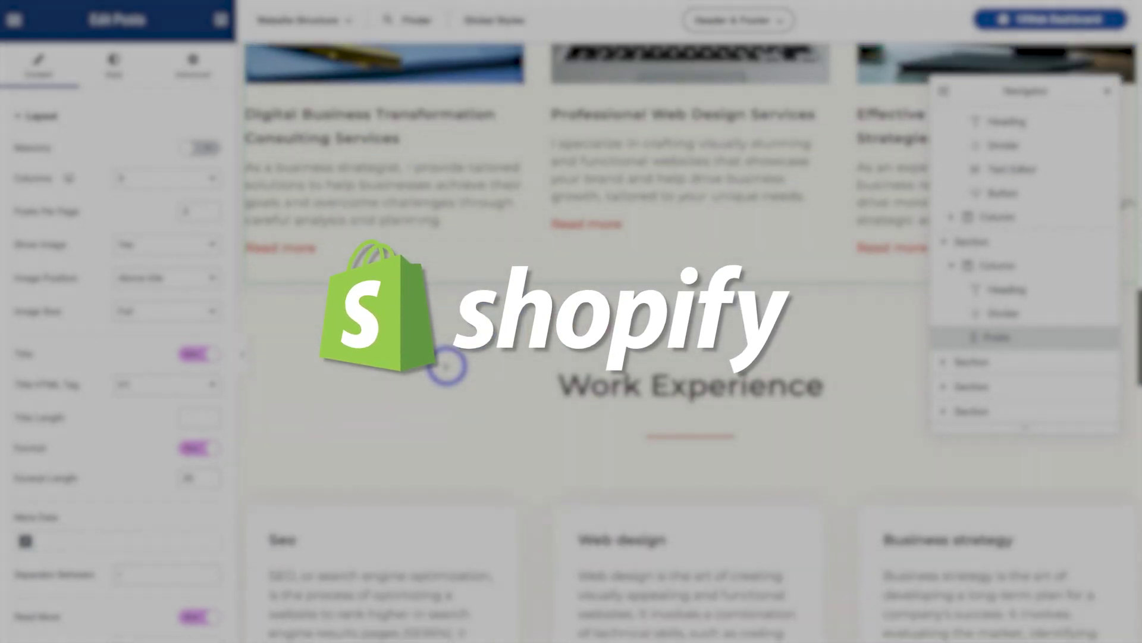
pyautogui.scroll(-8, 446, 366)
pyautogui.scroll(3, 446, 365)
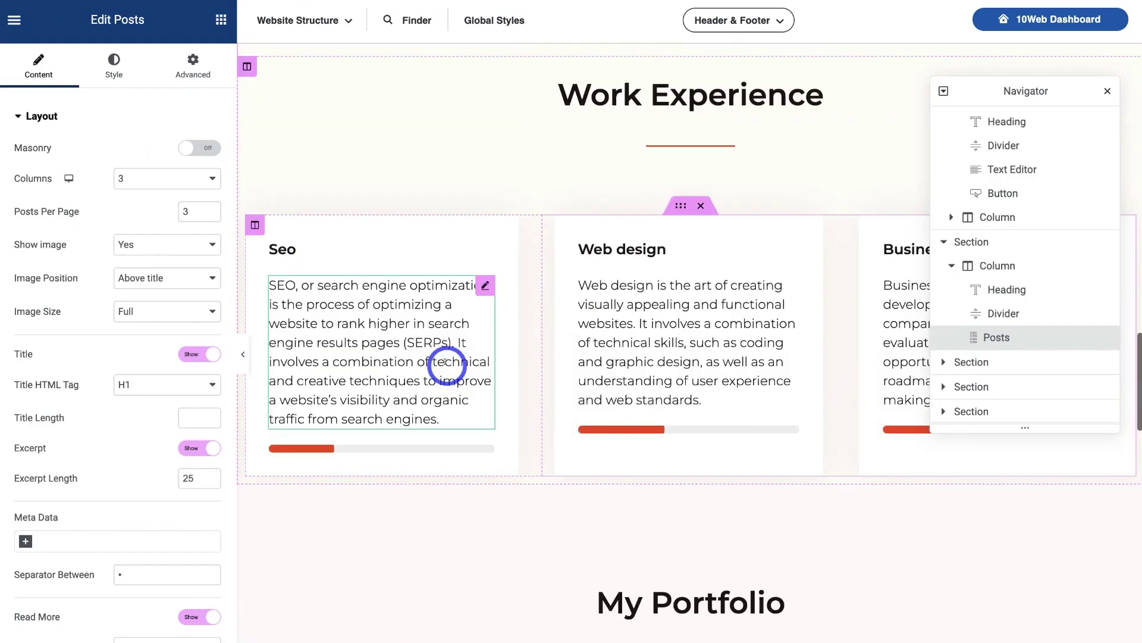
pyautogui.scroll(-2, 447, 365)
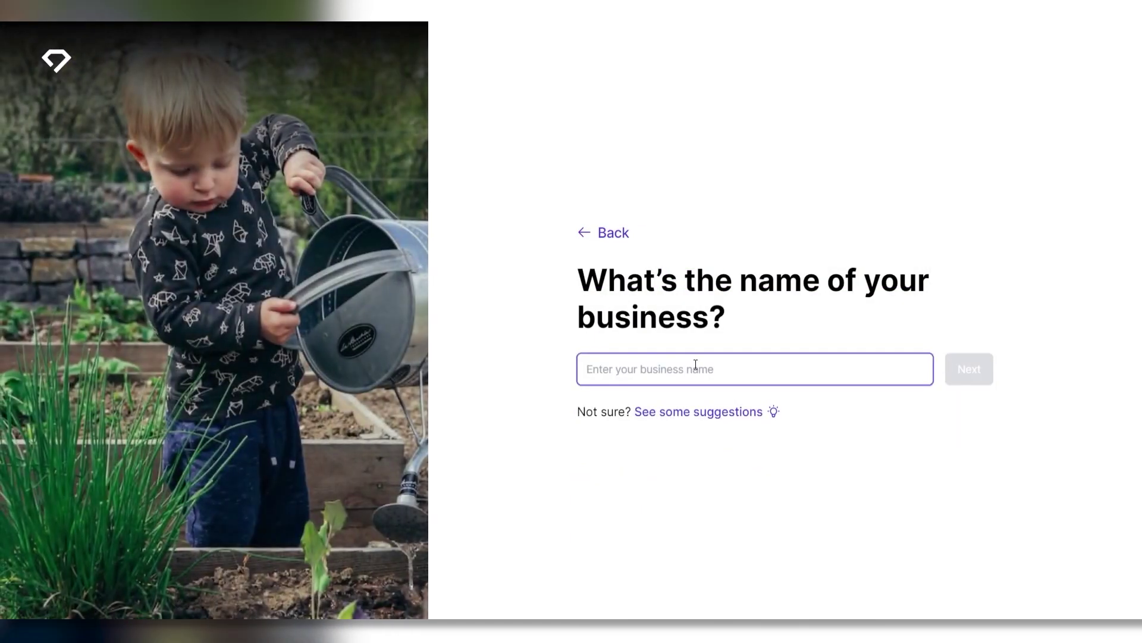
# Step: Enter 'Johns Gar' as the business name and proceed to build the gardening site
pyautogui.click(695, 364)
pyautogui.write('J')
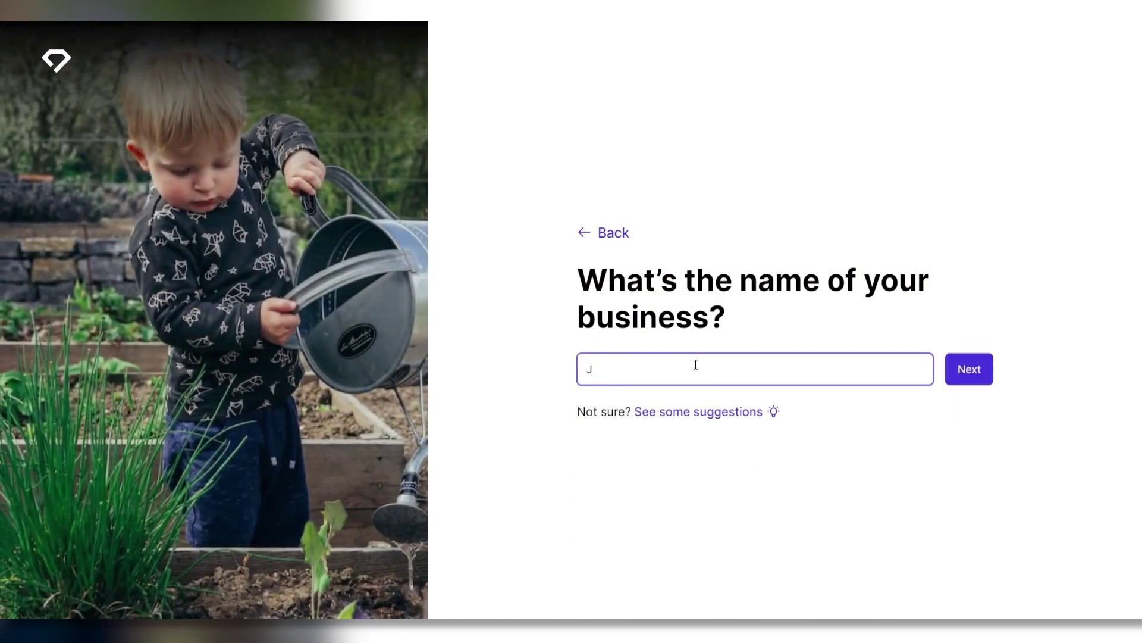
pyautogui.write('ohns Gardening')
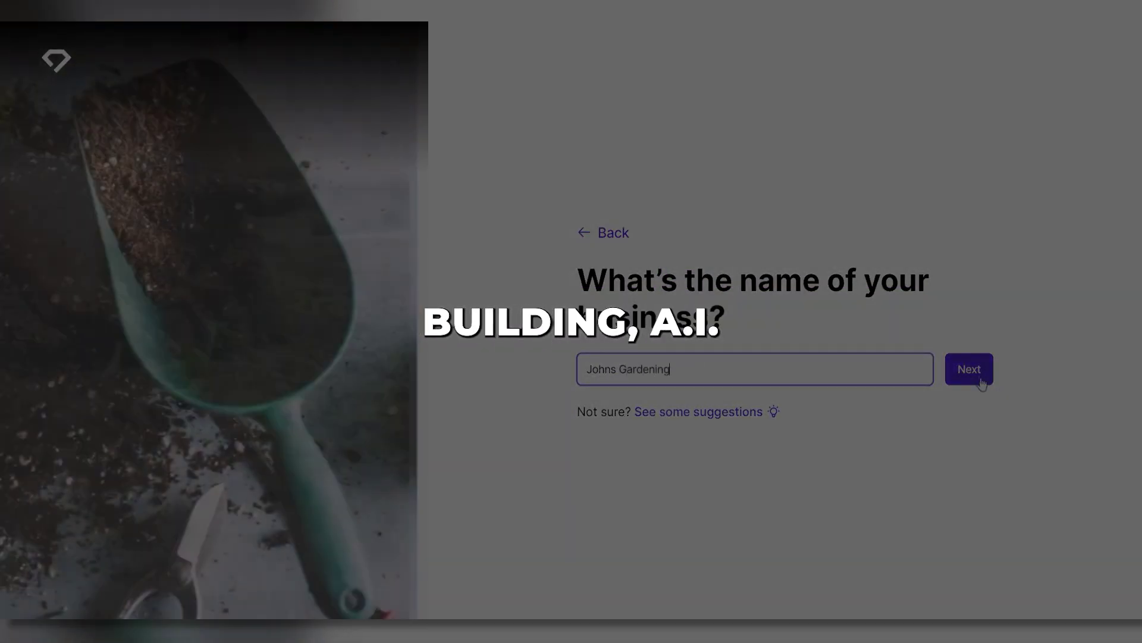
pyautogui.click(975, 373)
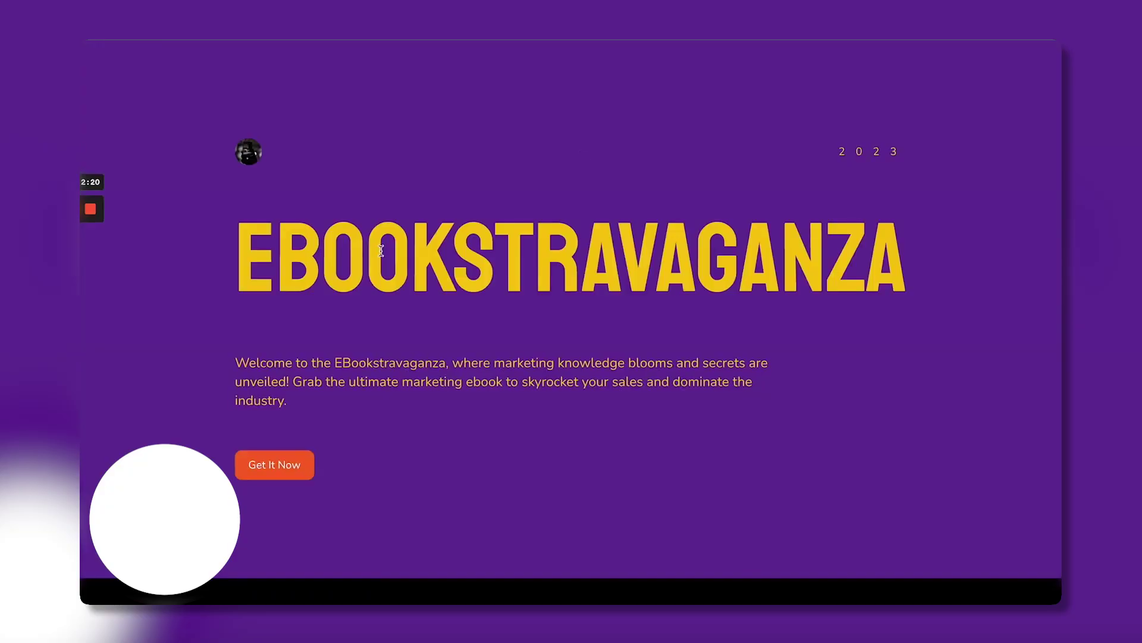
pyautogui.scroll(-15, 381, 251)
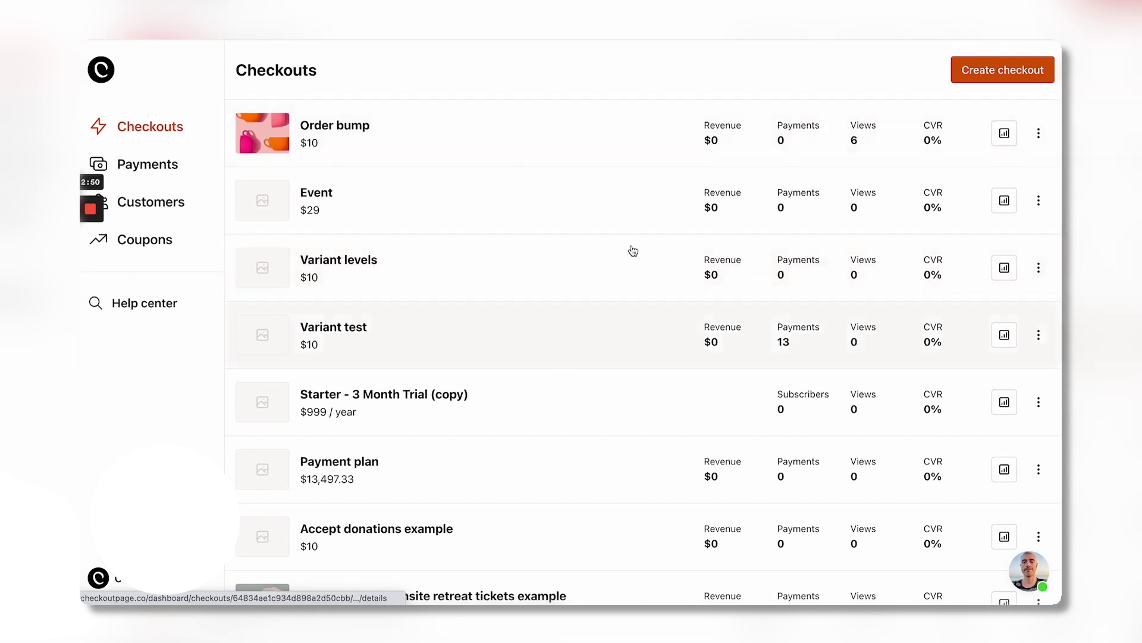
# Step: Create a new checkout for Unlock Marketing Mastery with One time pricing selected
pyautogui.click(964, 83)
pyautogui.click(492, 211)
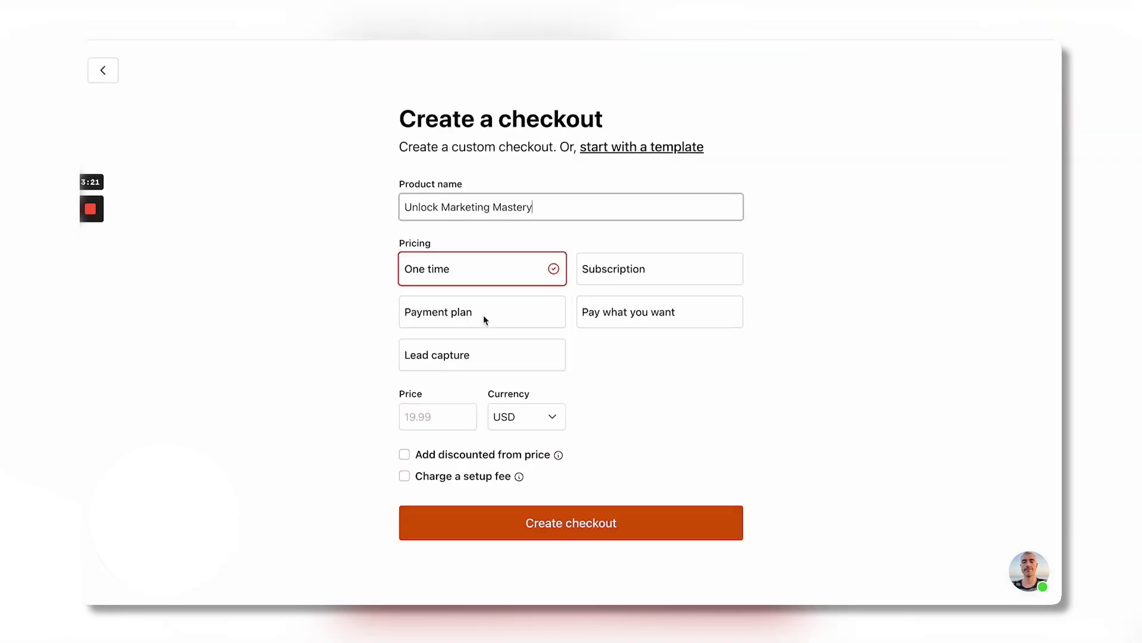
pyautogui.click(465, 272)
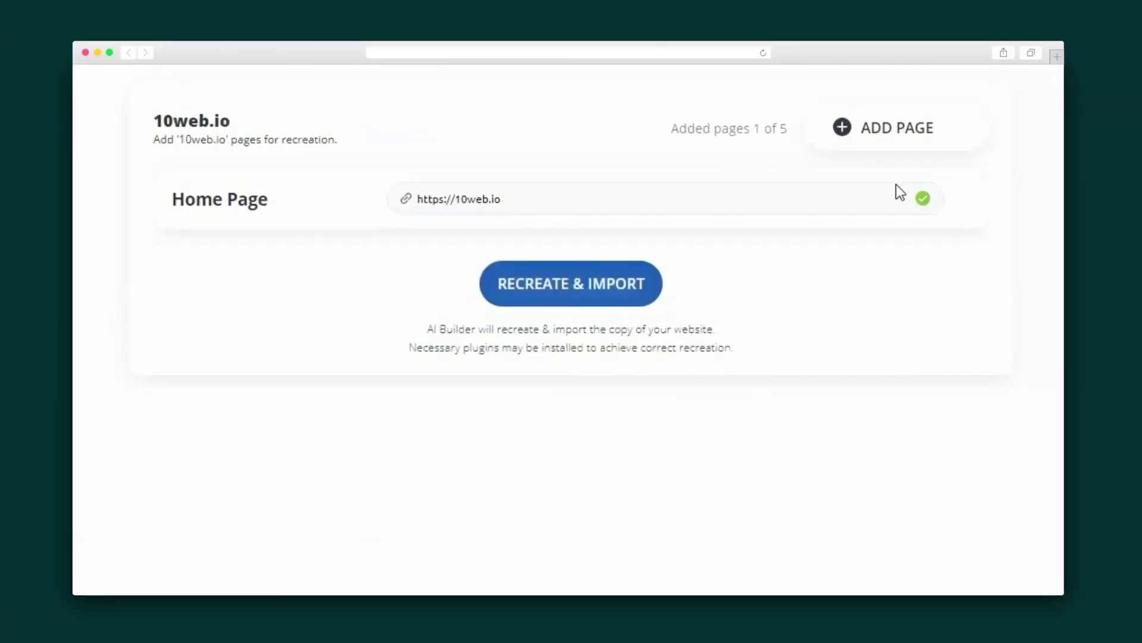
# Step: Add another page row to the 10web.io recreation list
pyautogui.click(900, 134)
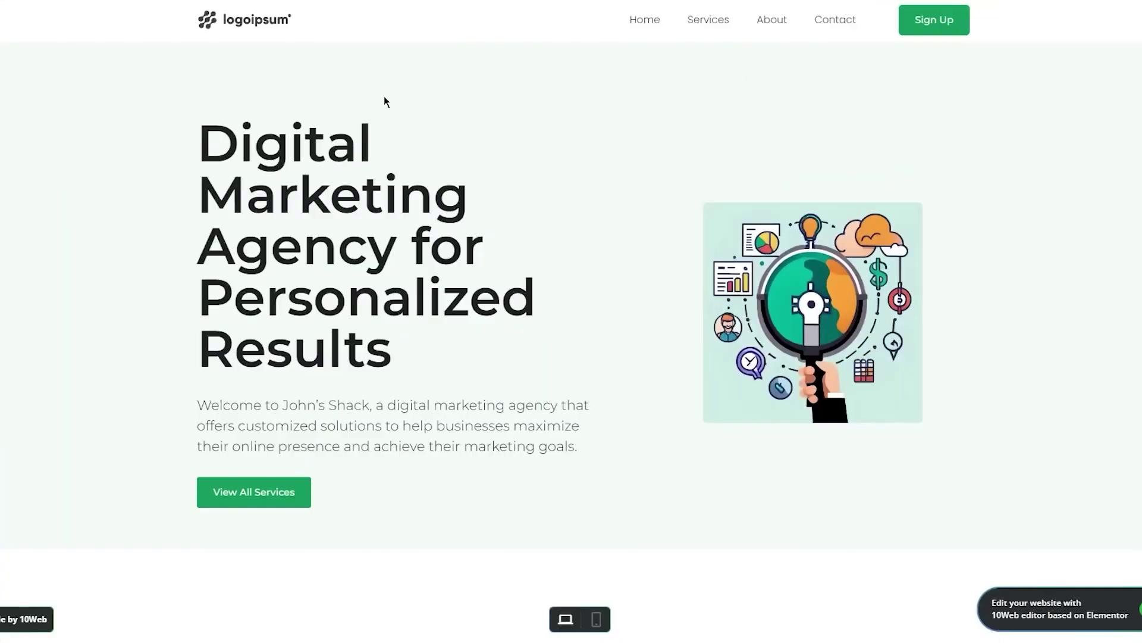
# Step: Dismiss the AI Builder Pro offer and select the About Me paragraph to show its text settings
pyautogui.scroll(-7, 388, 102)
pyautogui.scroll(-20, 388, 107)
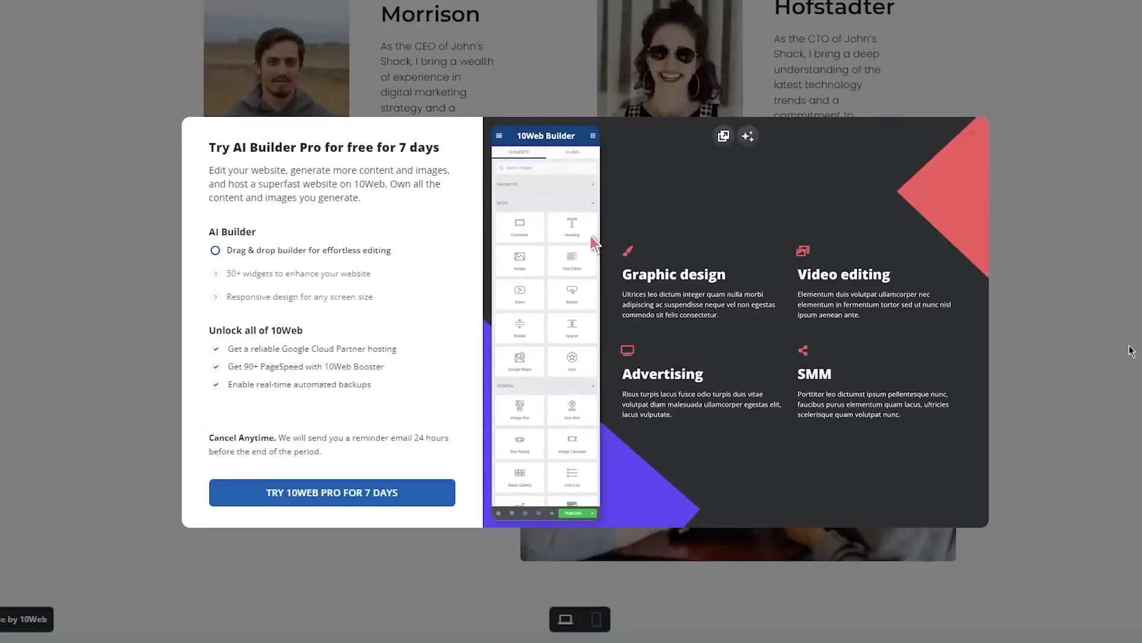
pyautogui.click(1132, 350)
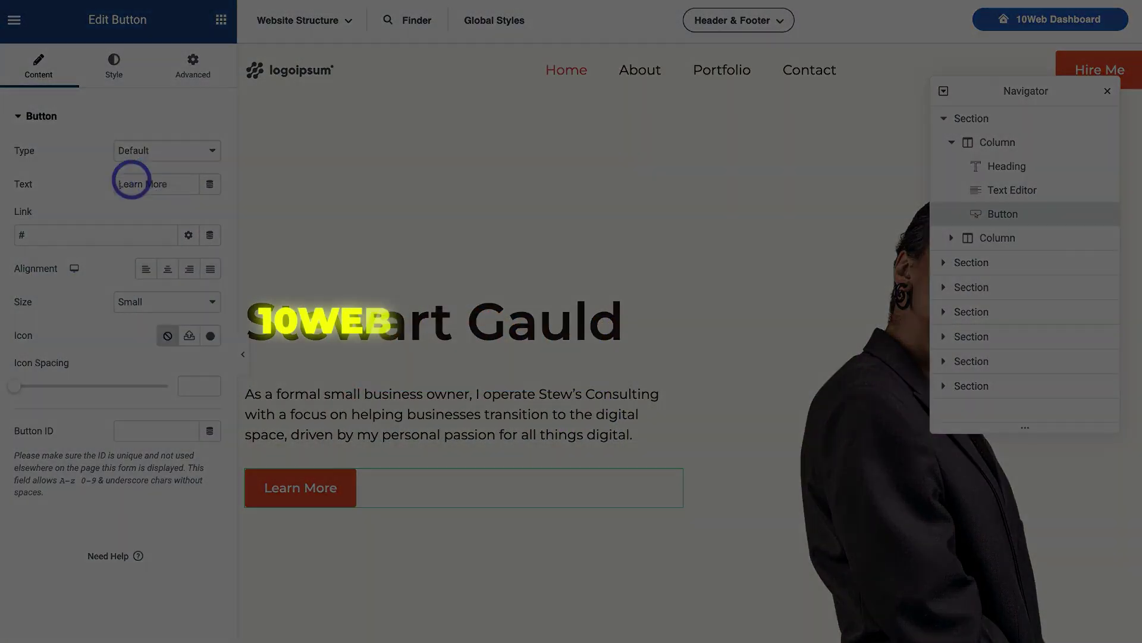
pyautogui.scroll(-10, 423, 254)
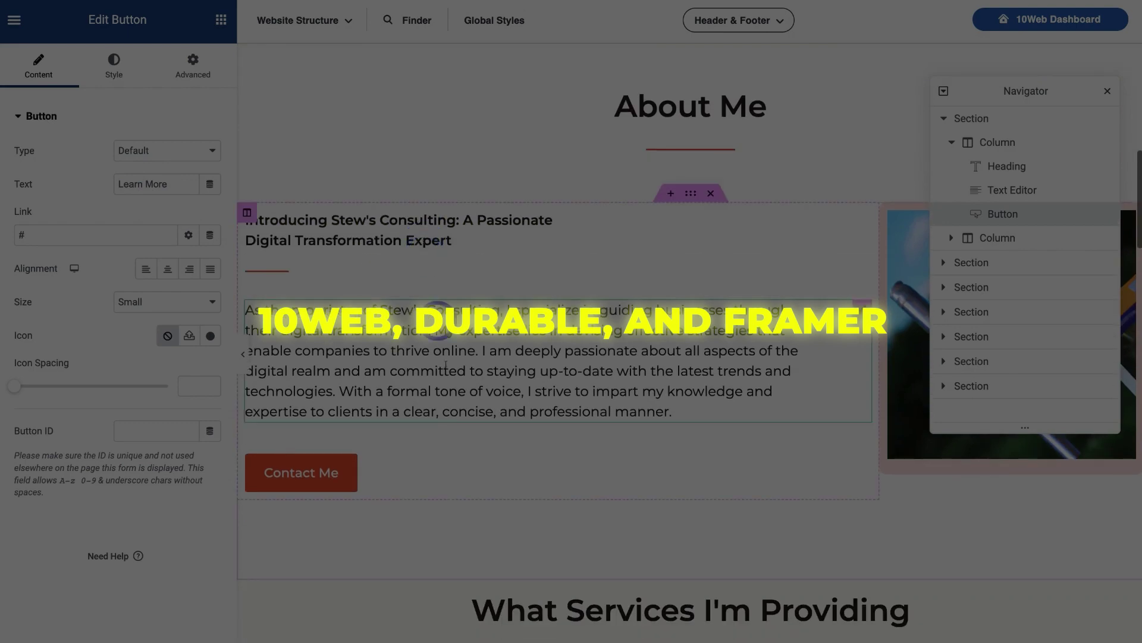
pyautogui.click(447, 365)
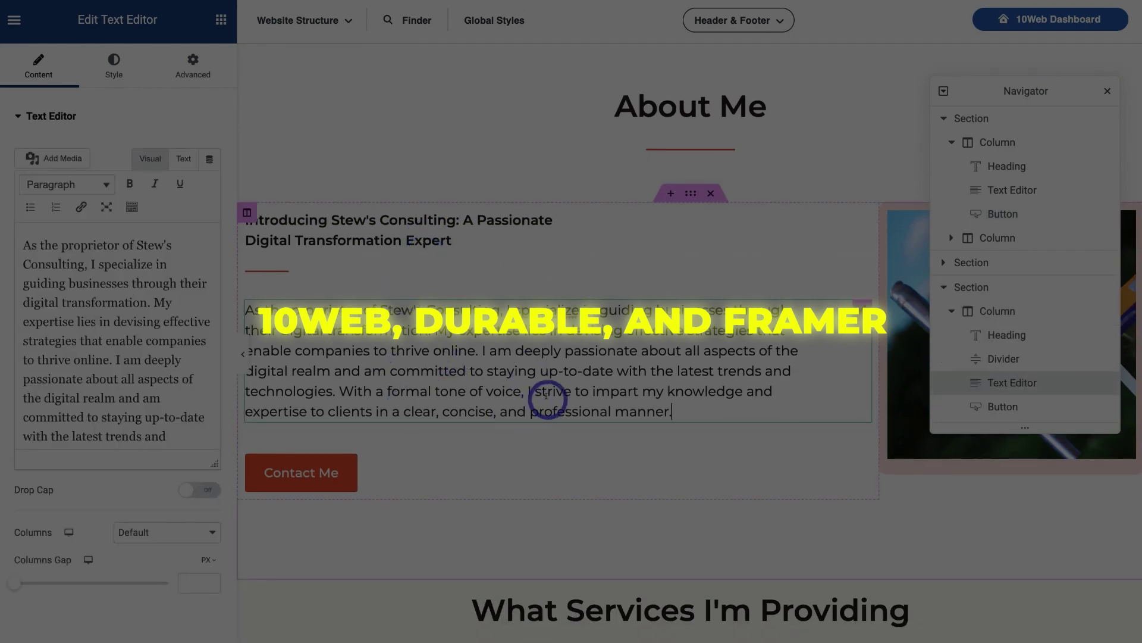
pyautogui.scroll(-4, 546, 397)
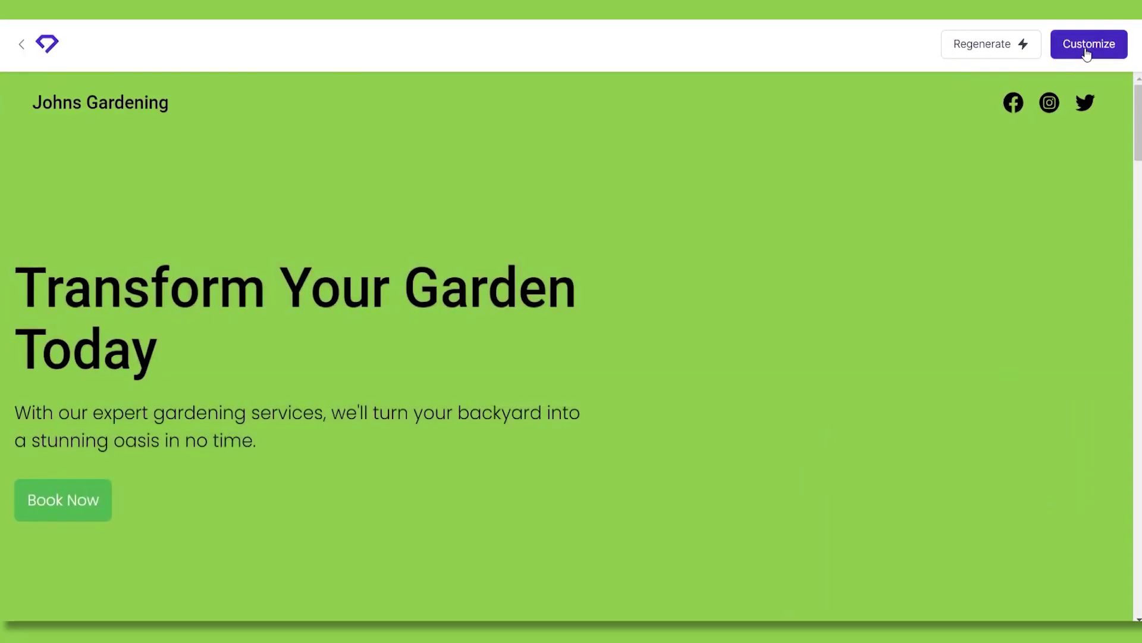
# Step: Open the Customize sign-up dialog for the Johns Gardening website
pyautogui.click(1000, 39)
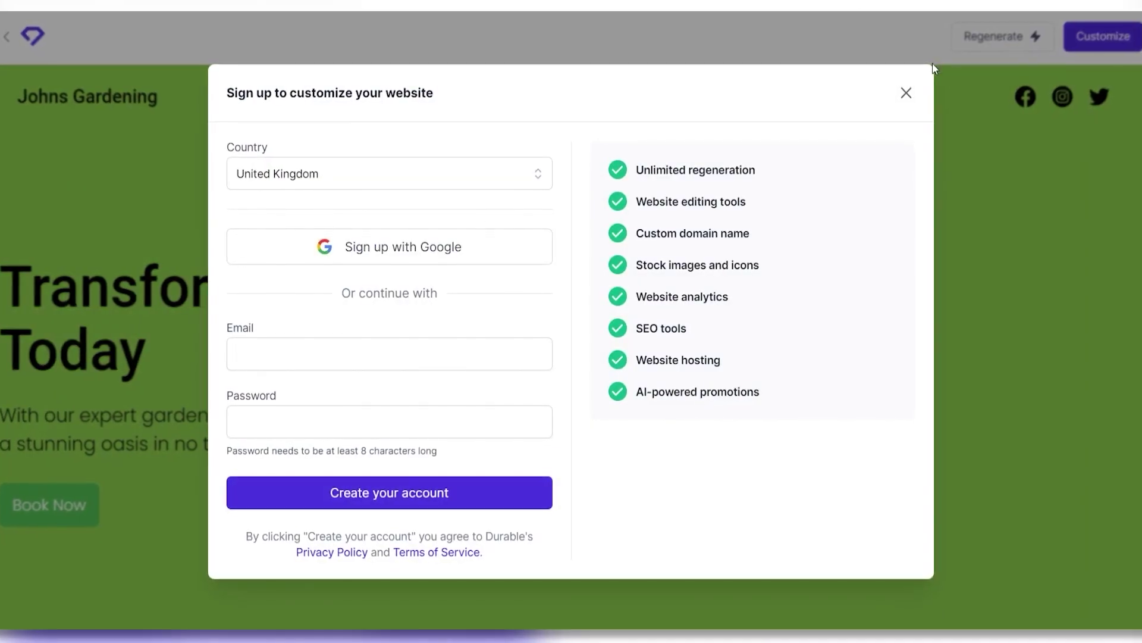